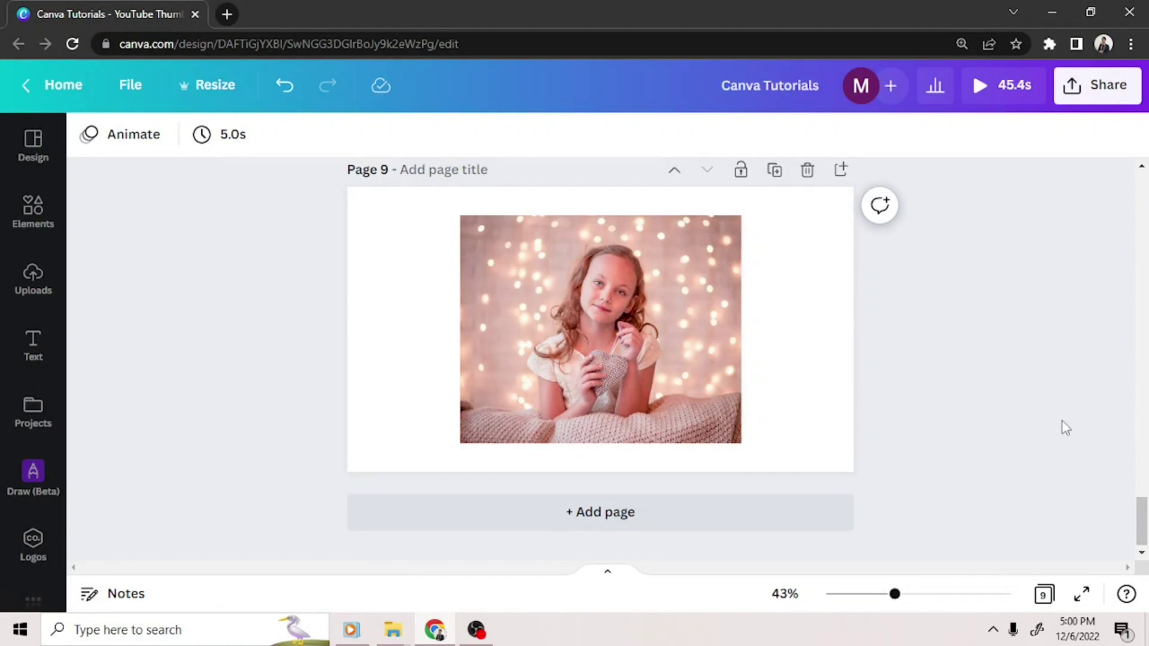
# Select the photo of the girl in front of sparkling lights on page 9
pyautogui.click(680, 364)
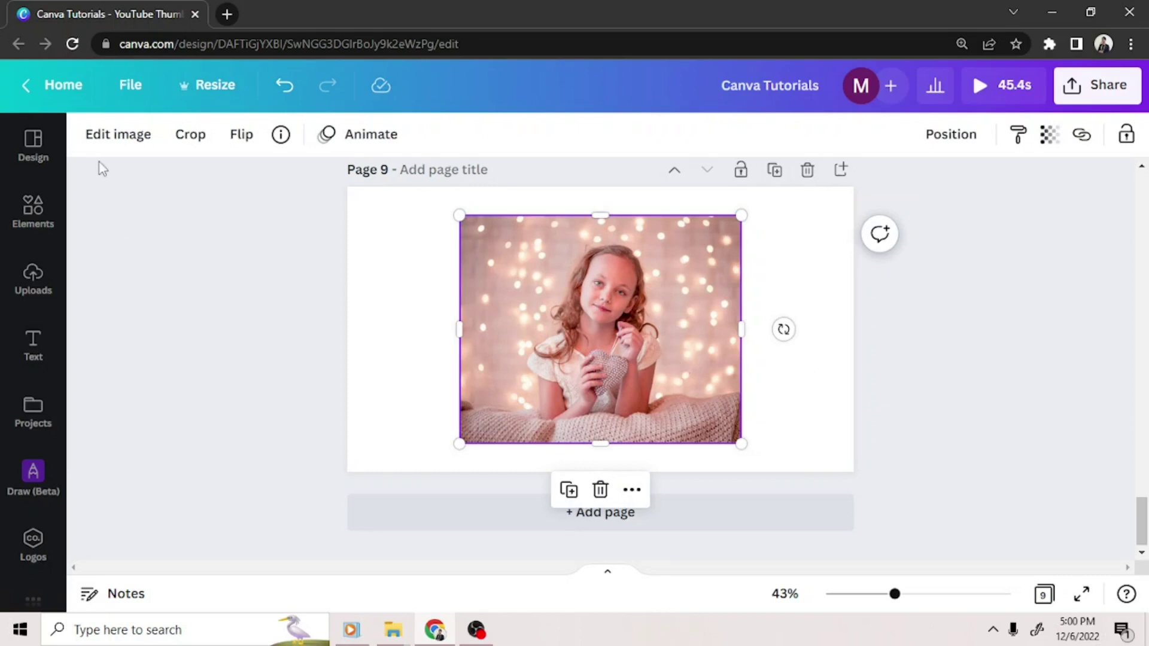
# In Edit image's Adjust sliders, set Tint to 43, Blur to 18 and Vignette to 42
pyautogui.click(129, 134)
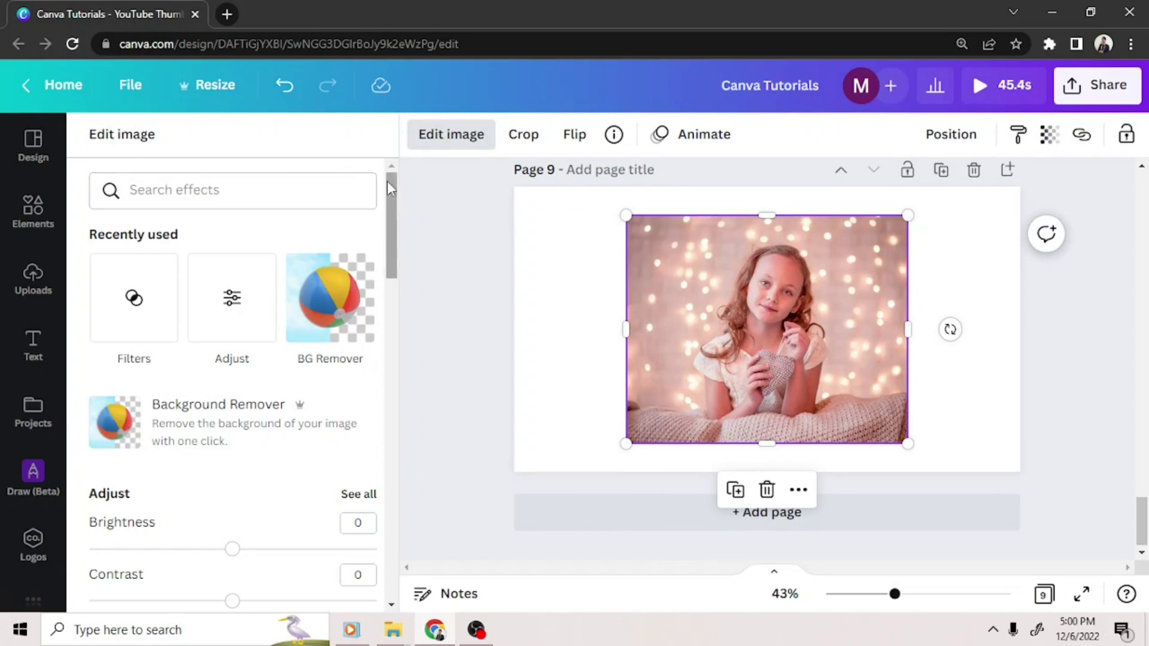
pyautogui.moveTo(387, 181); pyautogui.dragTo(412, 174)
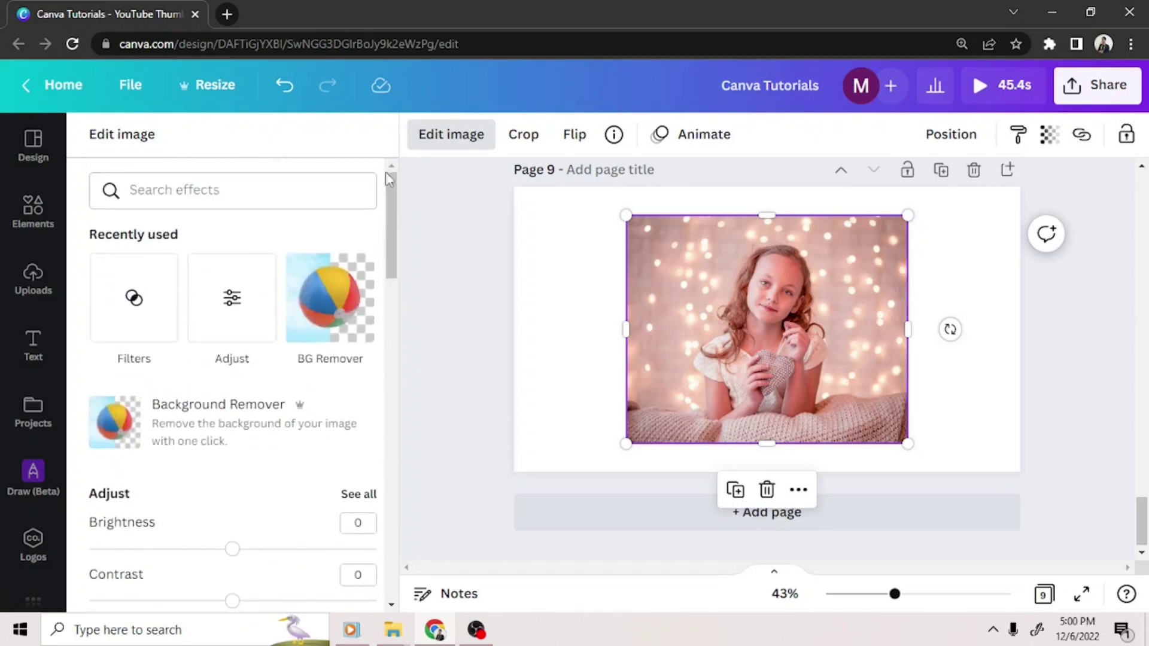
pyautogui.click(258, 290)
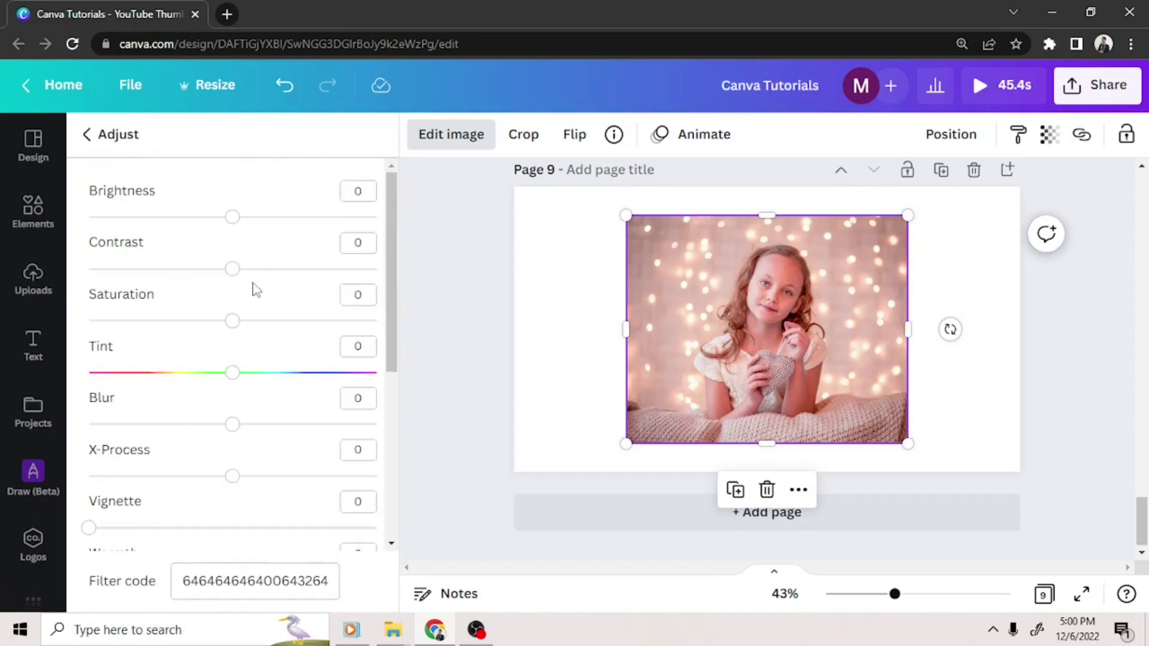
pyautogui.moveTo(238, 383); pyautogui.dragTo(297, 379)
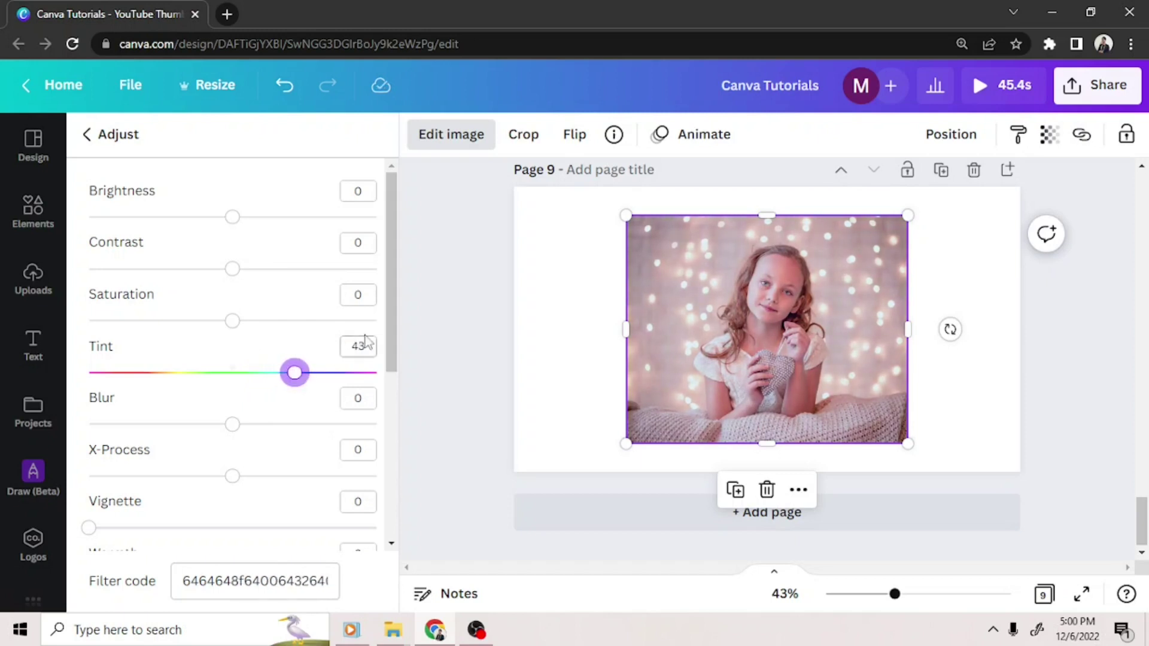
pyautogui.moveTo(392, 323); pyautogui.dragTo(393, 392)
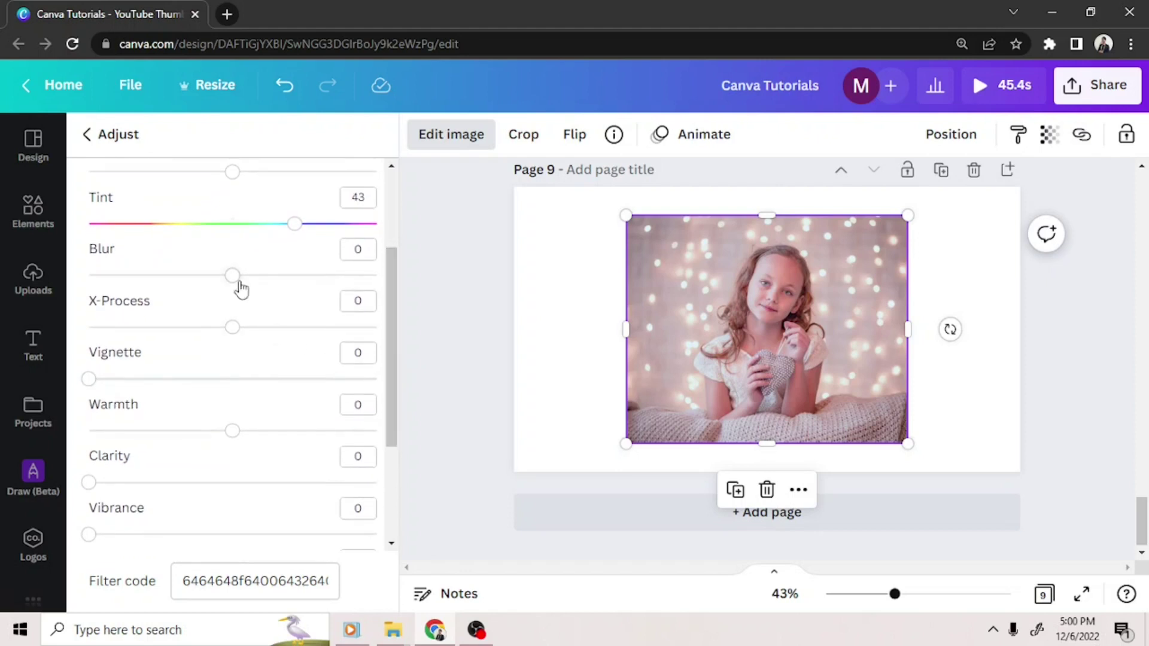
pyautogui.moveTo(240, 285)
pyautogui.mouseDown()
pyautogui.moveTo(260, 282)
pyautogui.moveTo(235, 287)
pyautogui.mouseUp()
pyautogui.moveTo(93, 382)
pyautogui.mouseDown()
pyautogui.moveTo(227, 380)
pyautogui.moveTo(88, 379)
pyautogui.mouseUp()
pyautogui.click(115, 137)
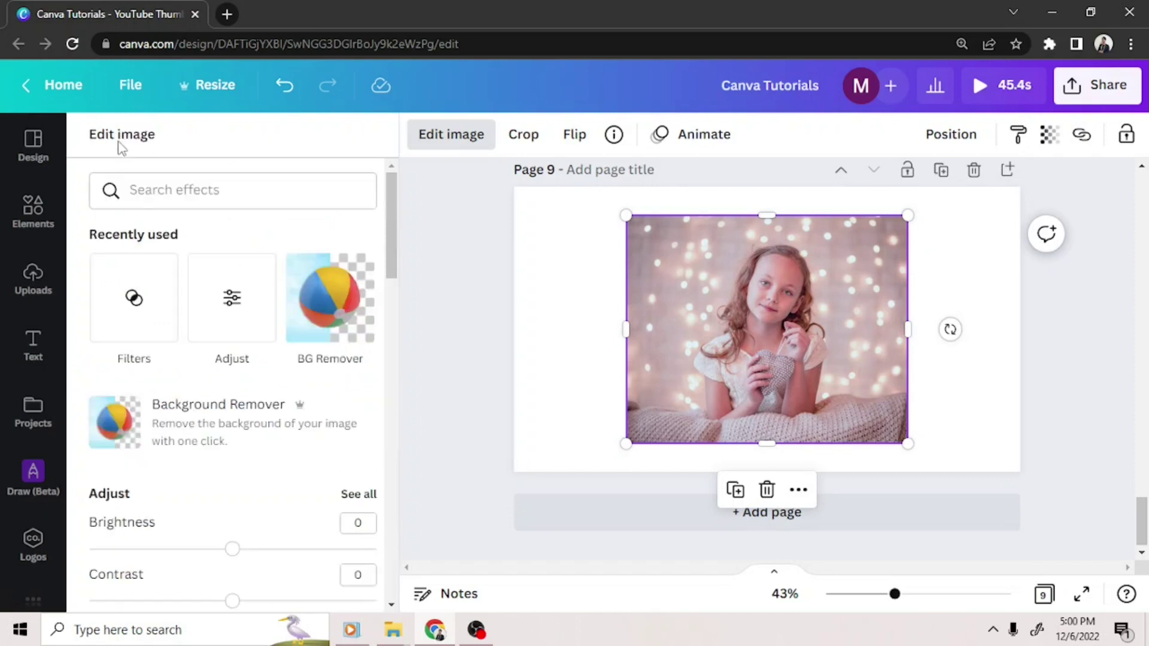
pyautogui.moveTo(392, 202); pyautogui.dragTo(395, 219)
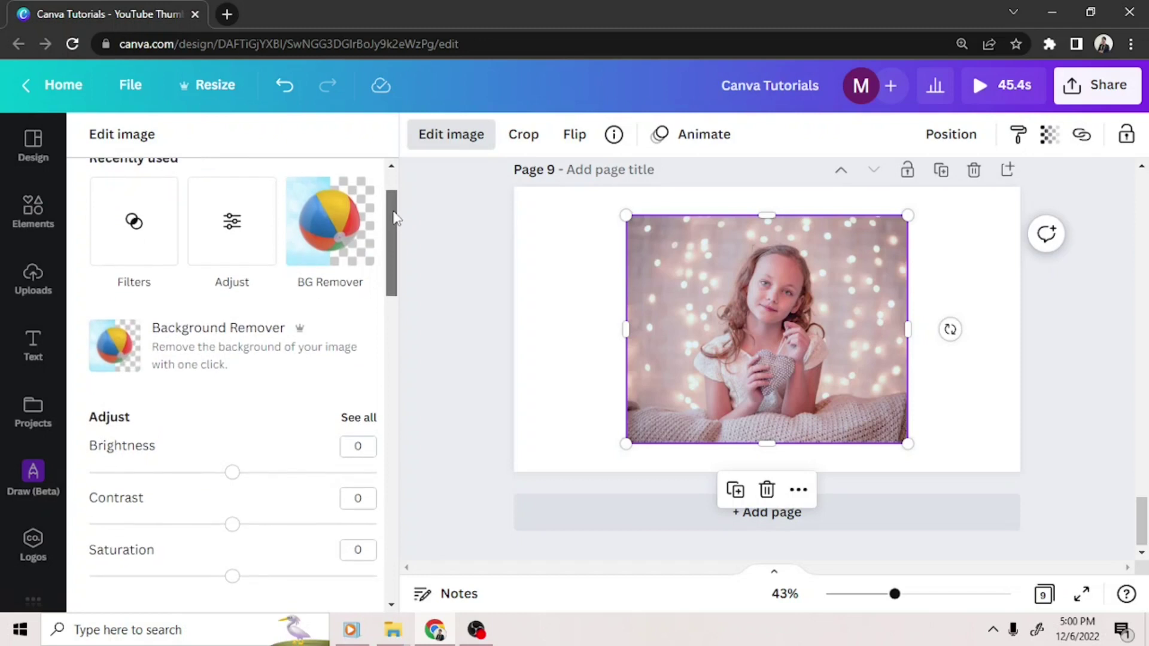
pyautogui.click(149, 226)
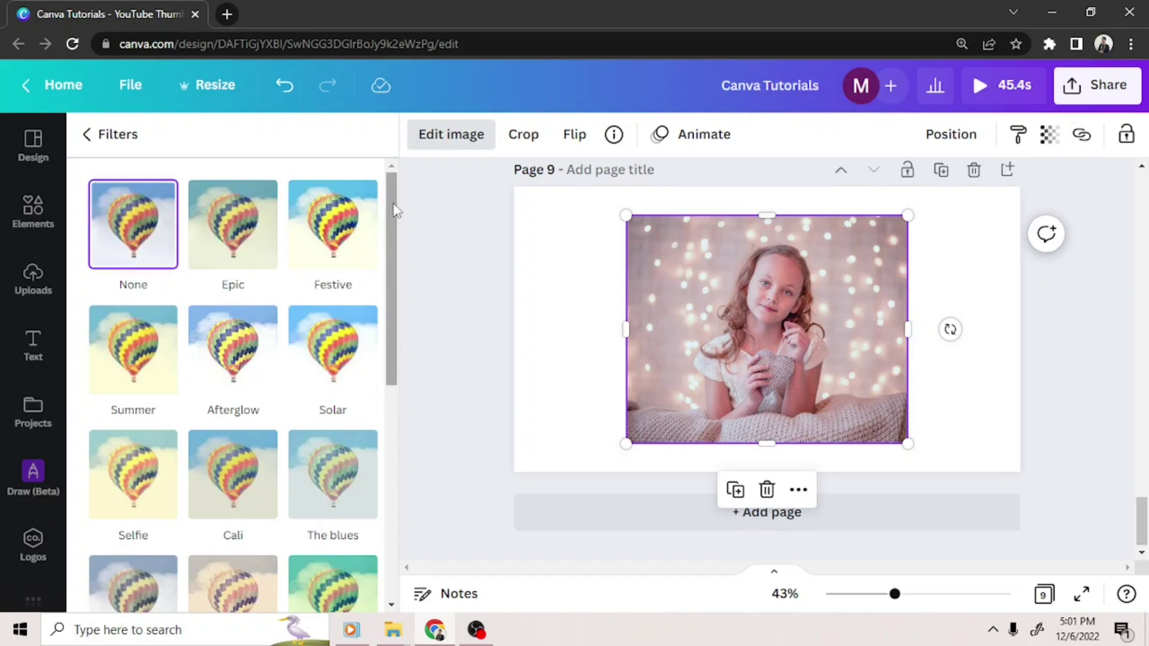
pyautogui.click(262, 479)
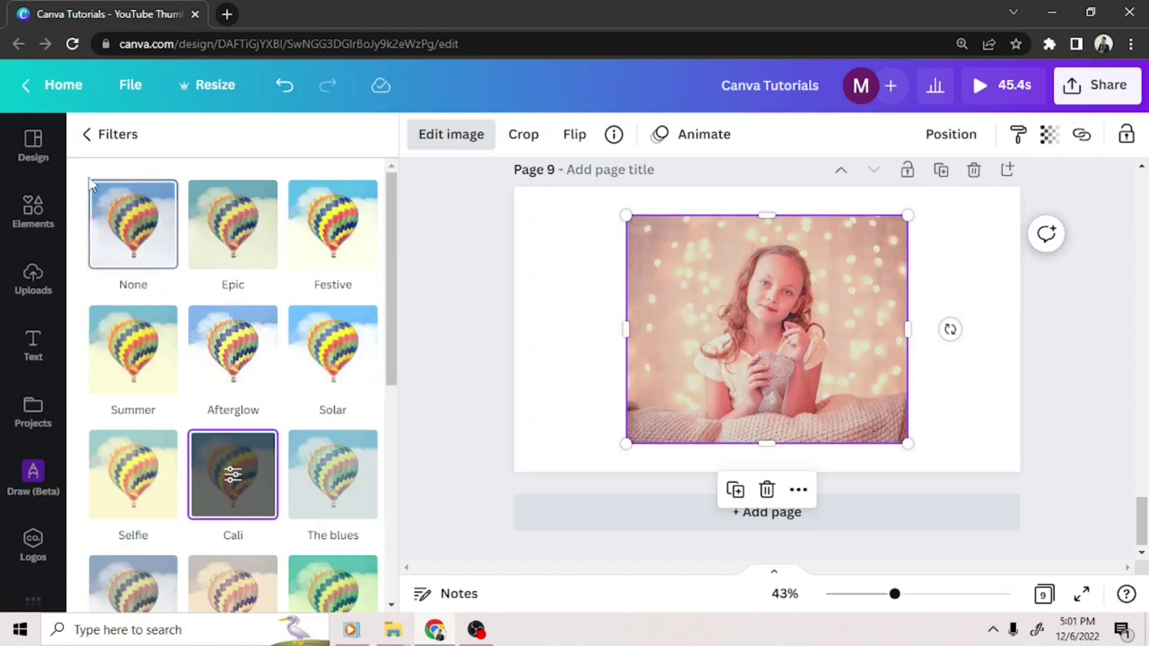
pyautogui.click(86, 134)
pyautogui.moveTo(395, 247); pyautogui.dragTo(397, 372)
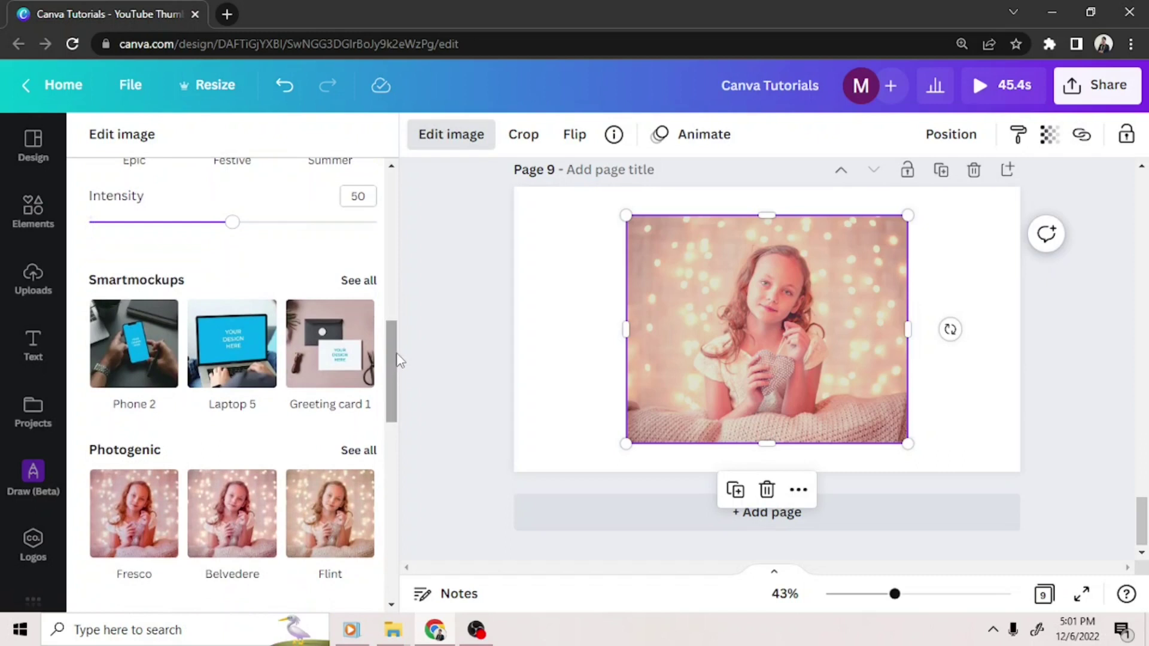
pyautogui.scroll(-1, 400, 361)
pyautogui.hotkey('ctrl', 'z')
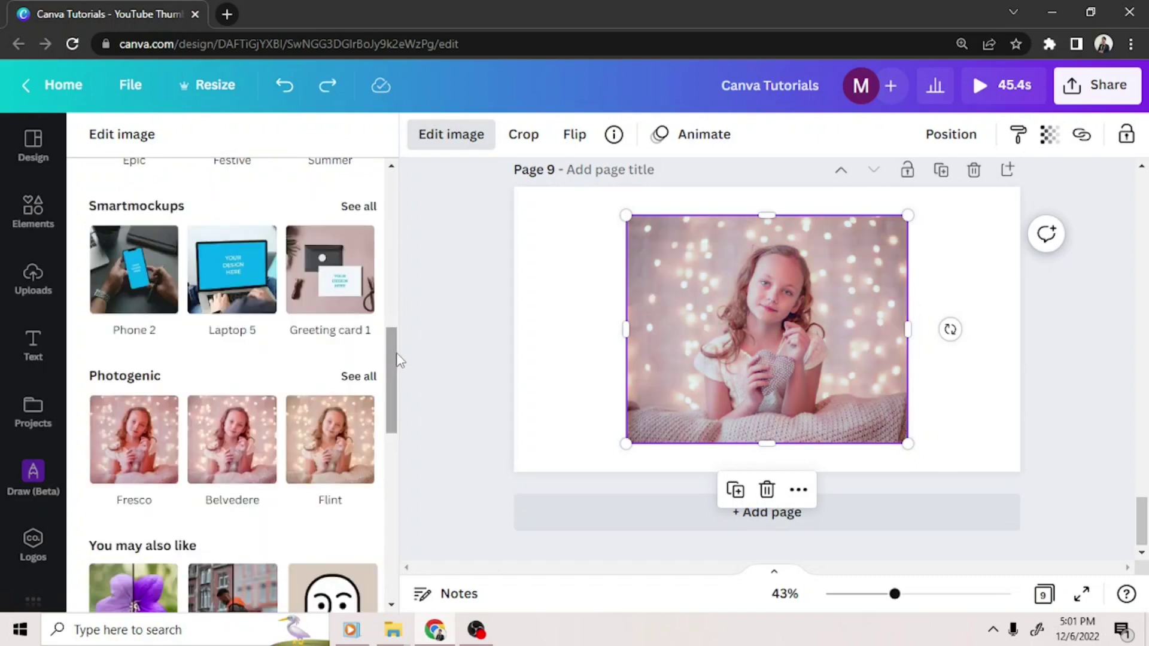
pyautogui.click(145, 294)
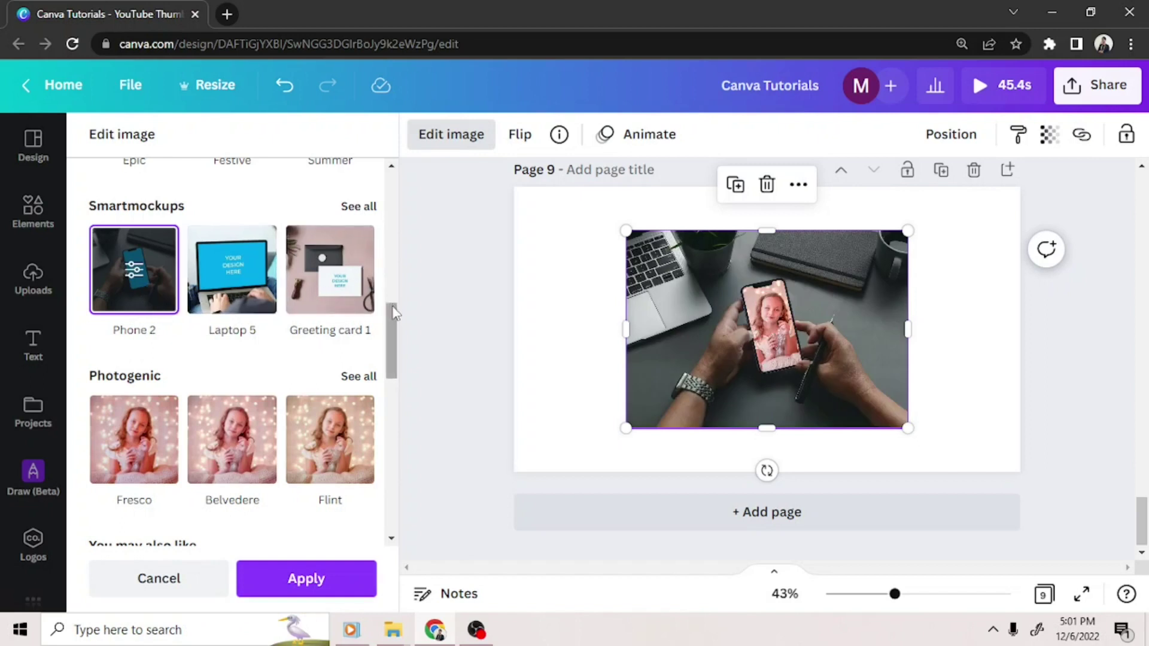
pyautogui.press('Escape')
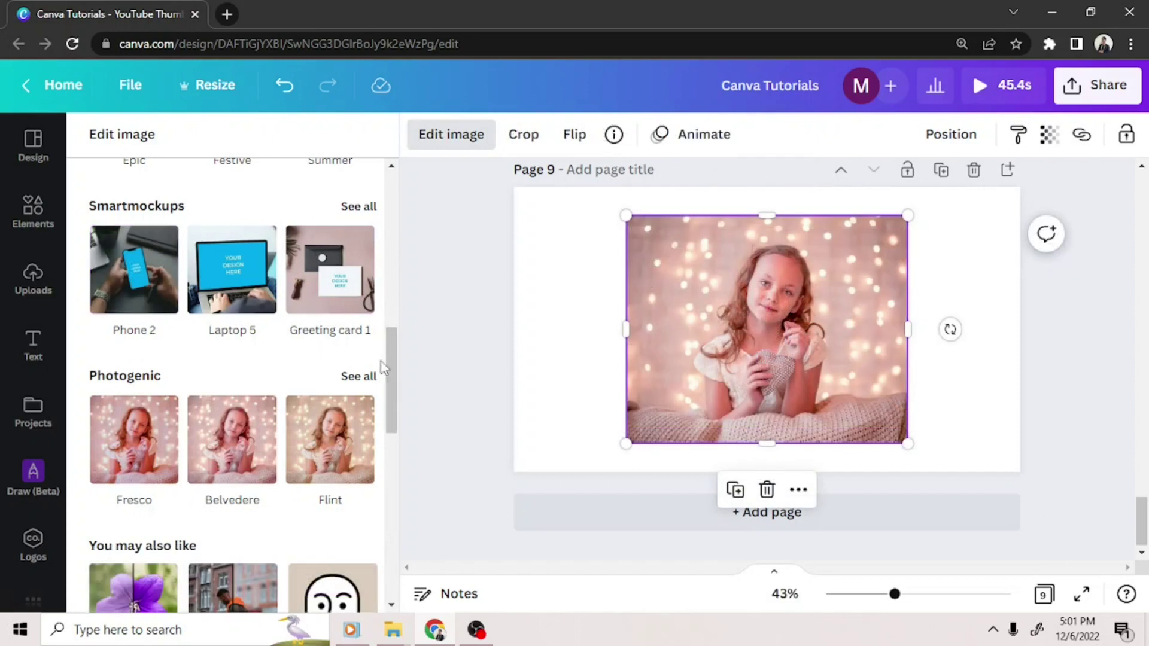
# Preview the Aero filter from the Photogenic collection, then return to the effects list
pyautogui.click(369, 377)
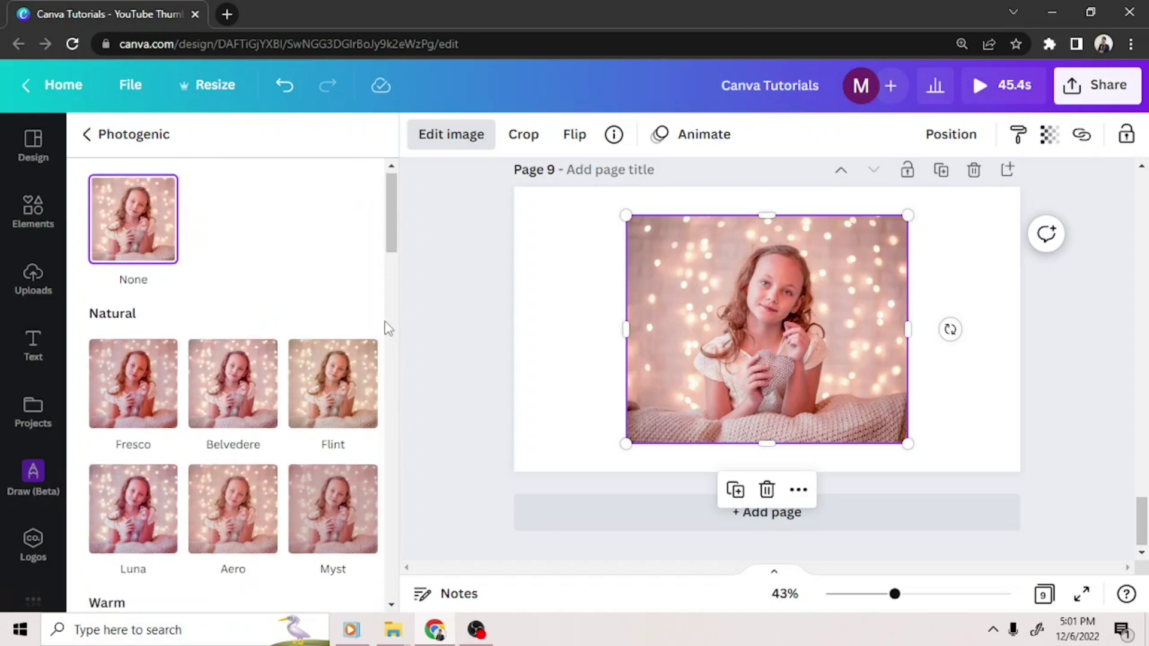
pyautogui.scroll(-1, 386, 327)
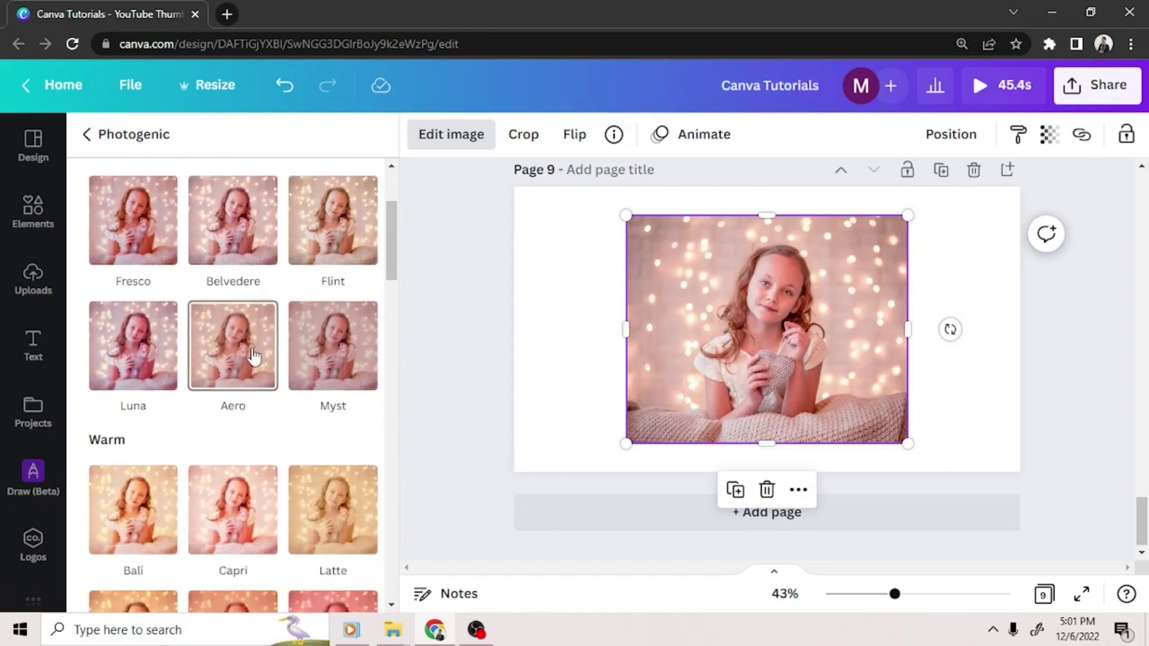
pyautogui.click(254, 356)
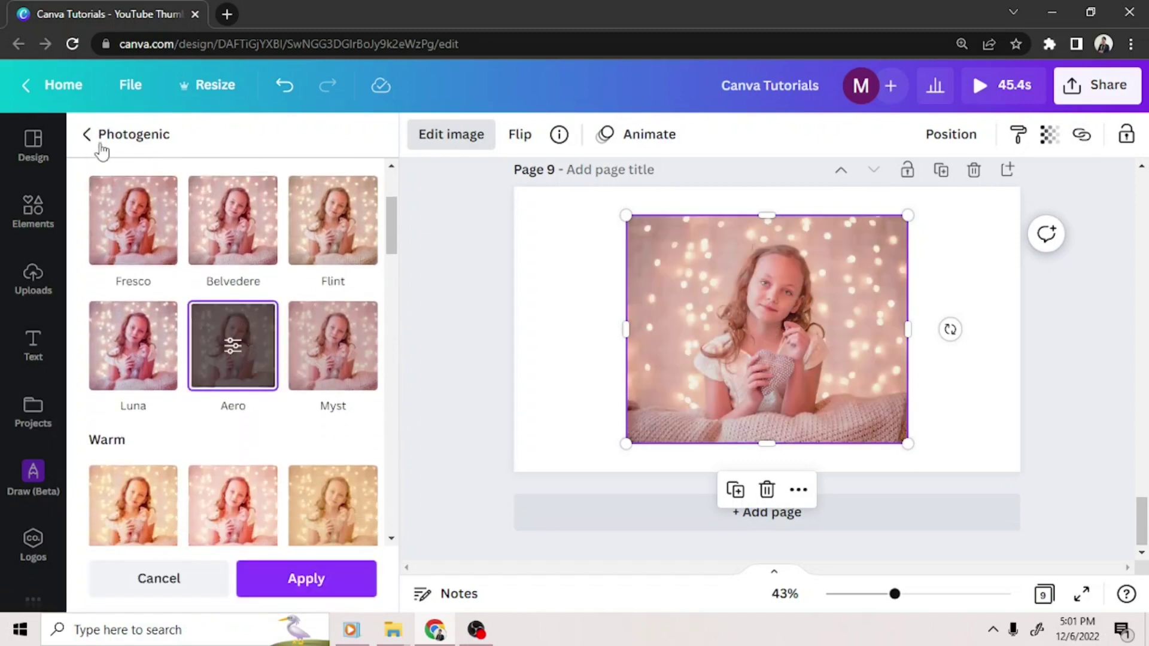
pyautogui.click(95, 139)
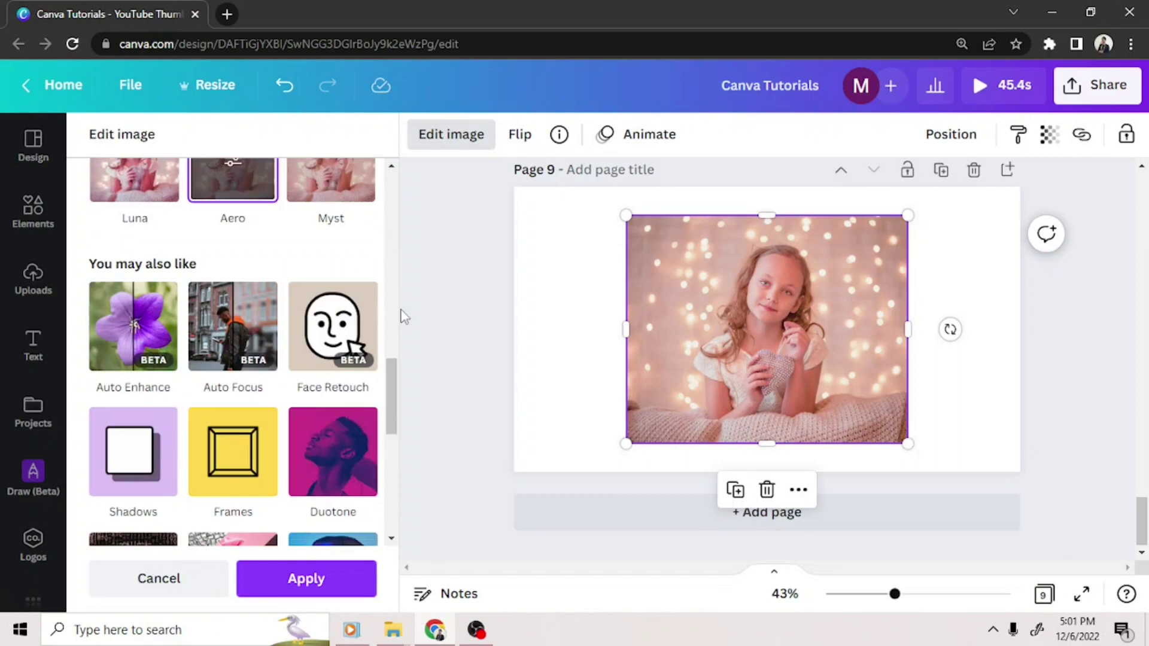
pyautogui.moveTo(392, 380)
pyautogui.mouseDown()
pyautogui.moveTo(387, 464)
pyautogui.moveTo(383, 380)
pyautogui.mouseUp()
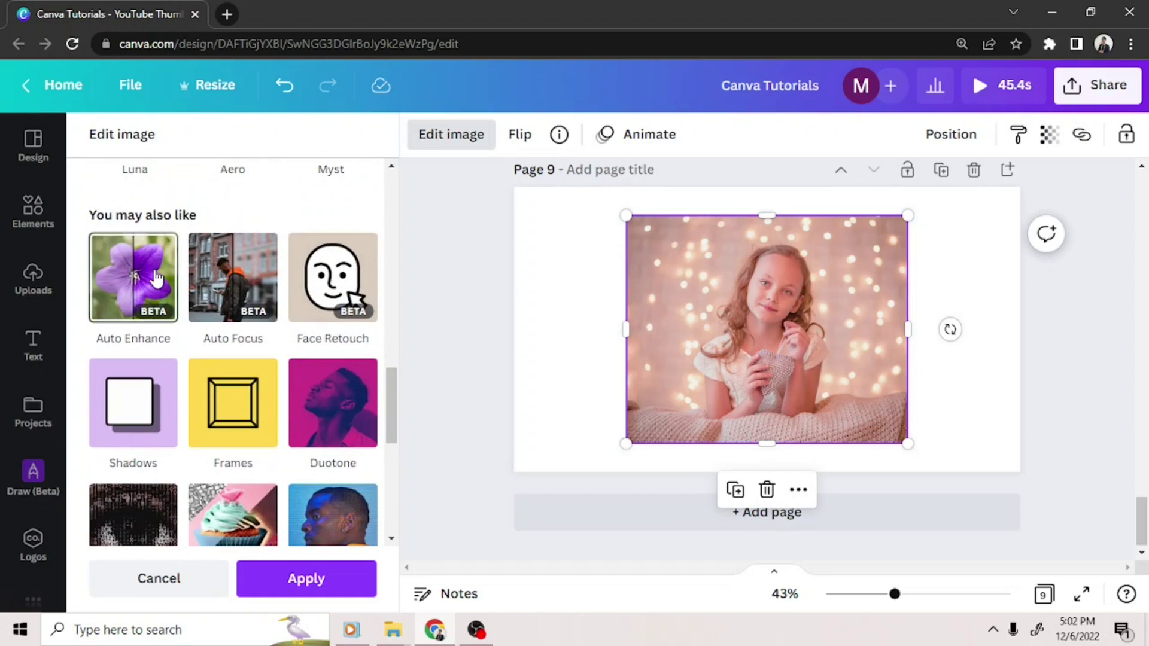
# Settle the Aero preview and apply Auto Enhance to the photo
pyautogui.click(157, 278)
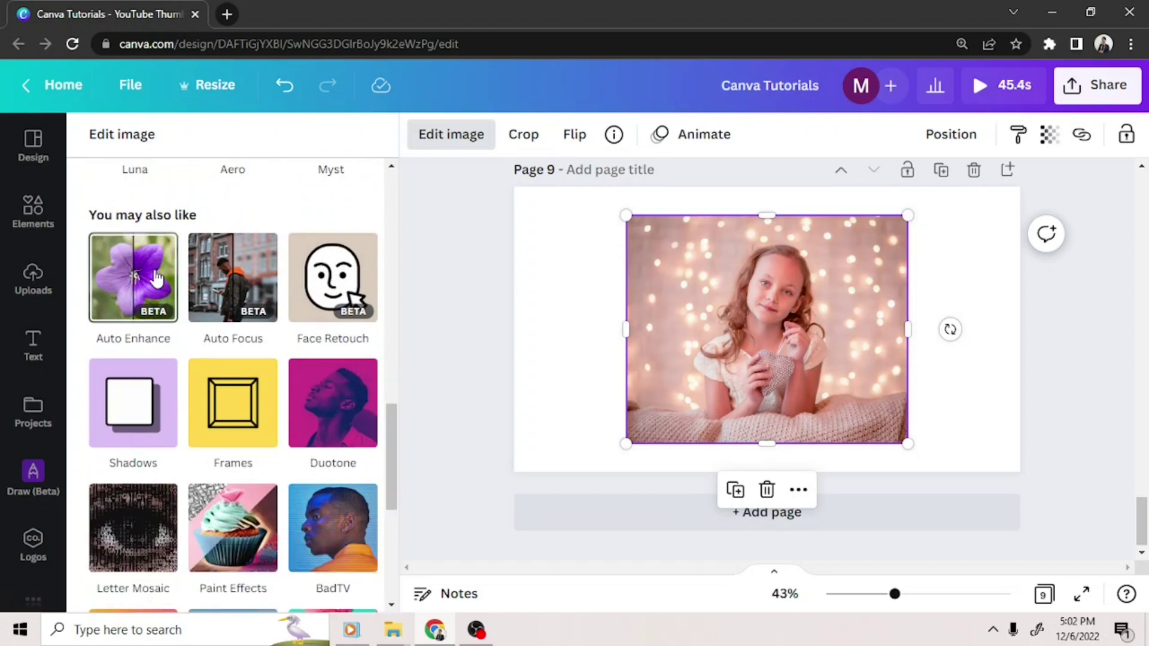
pyautogui.click(156, 278)
pyautogui.click(257, 588)
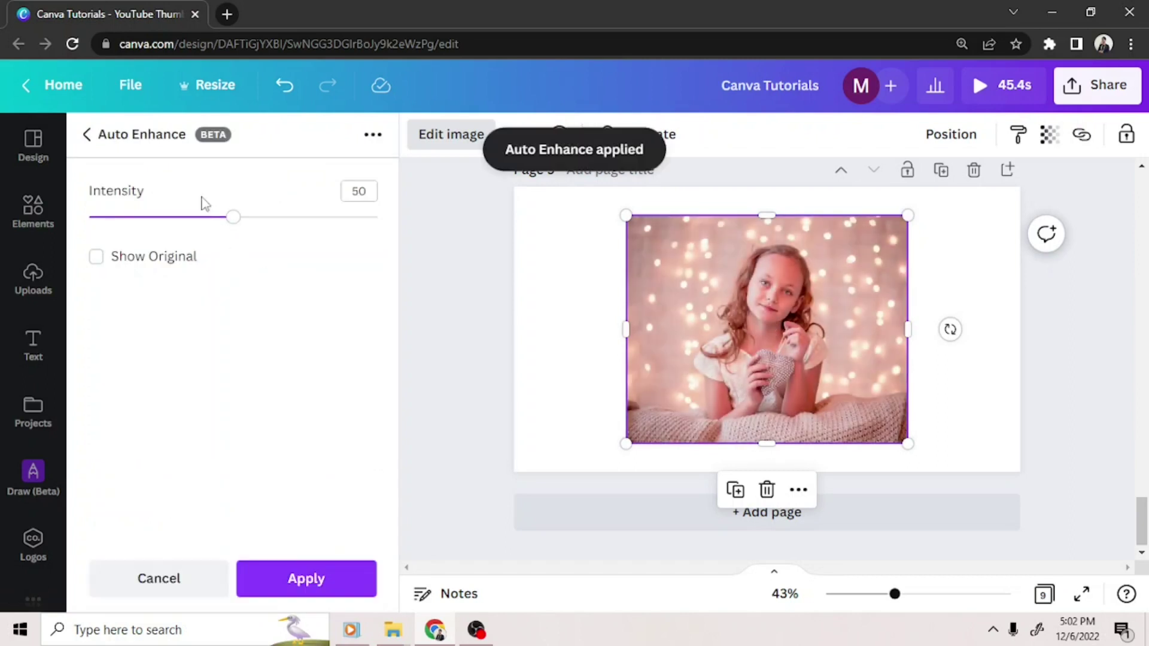
# Apply Auto Focus to the photo from the effects list
pyautogui.click(87, 136)
pyautogui.scroll(-3, 395, 449)
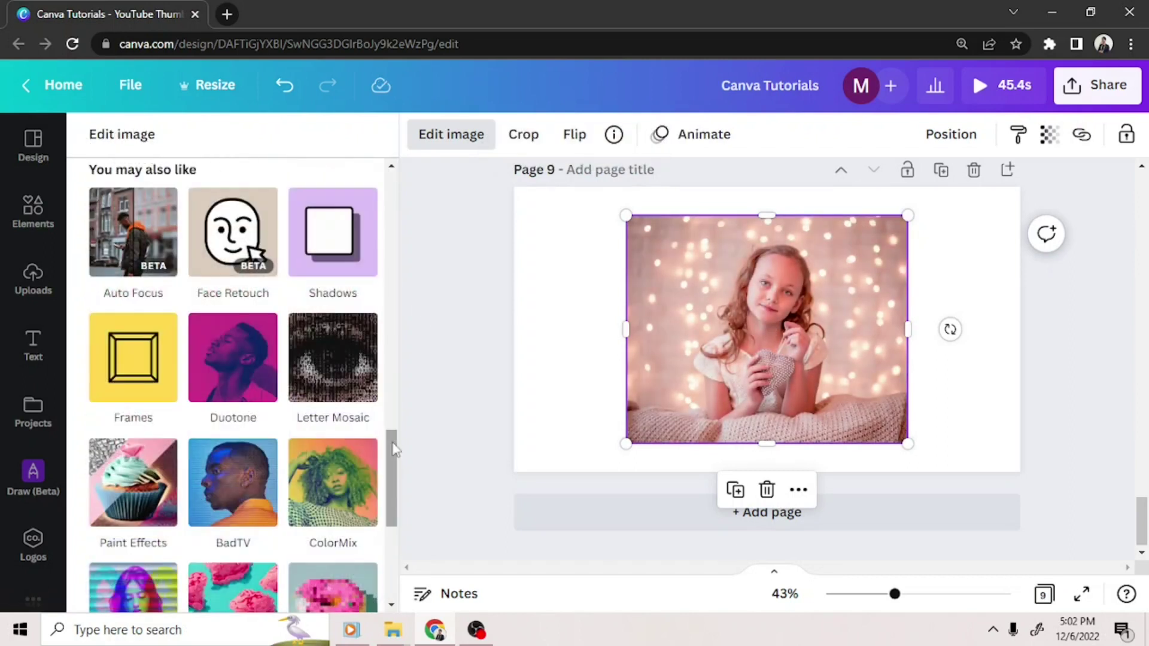
pyautogui.moveTo(395, 450); pyautogui.dragTo(403, 414)
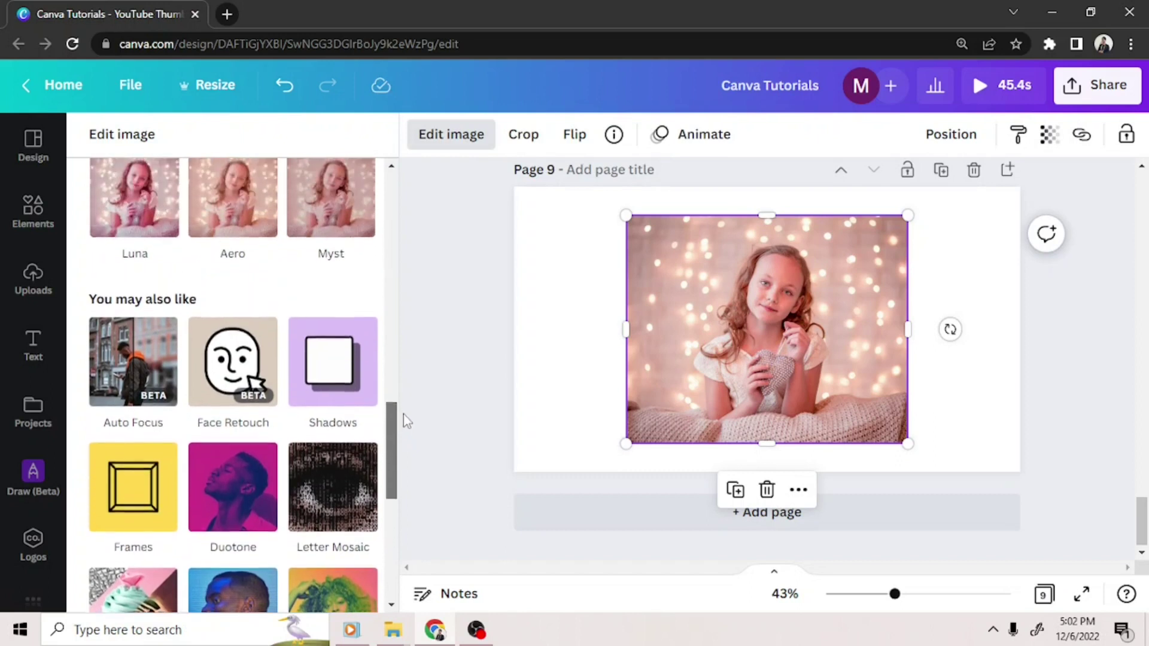
pyautogui.click(136, 352)
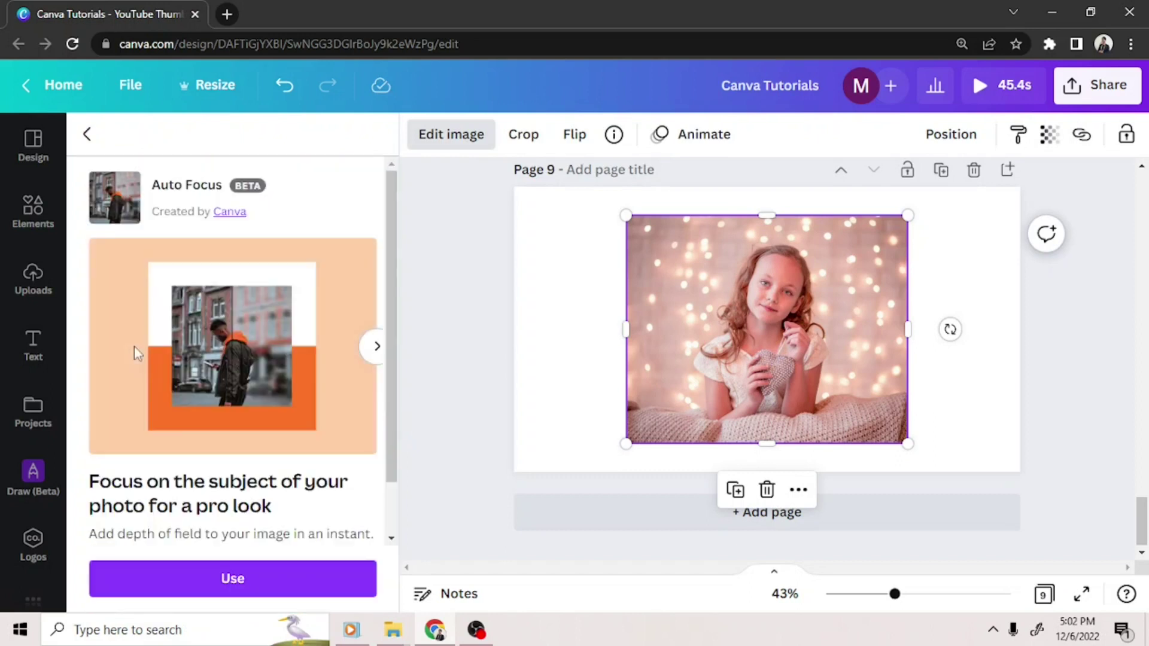
pyautogui.click(193, 577)
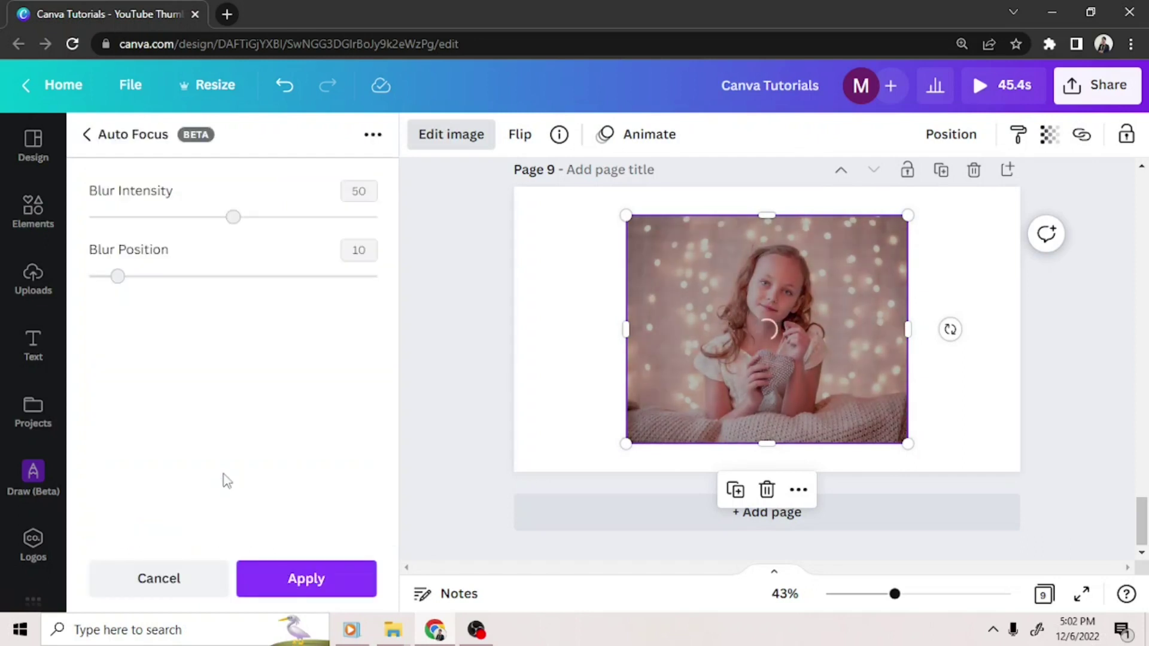
# Connect the Shadows app and preview a Drop shadow on the photo
pyautogui.click(305, 579)
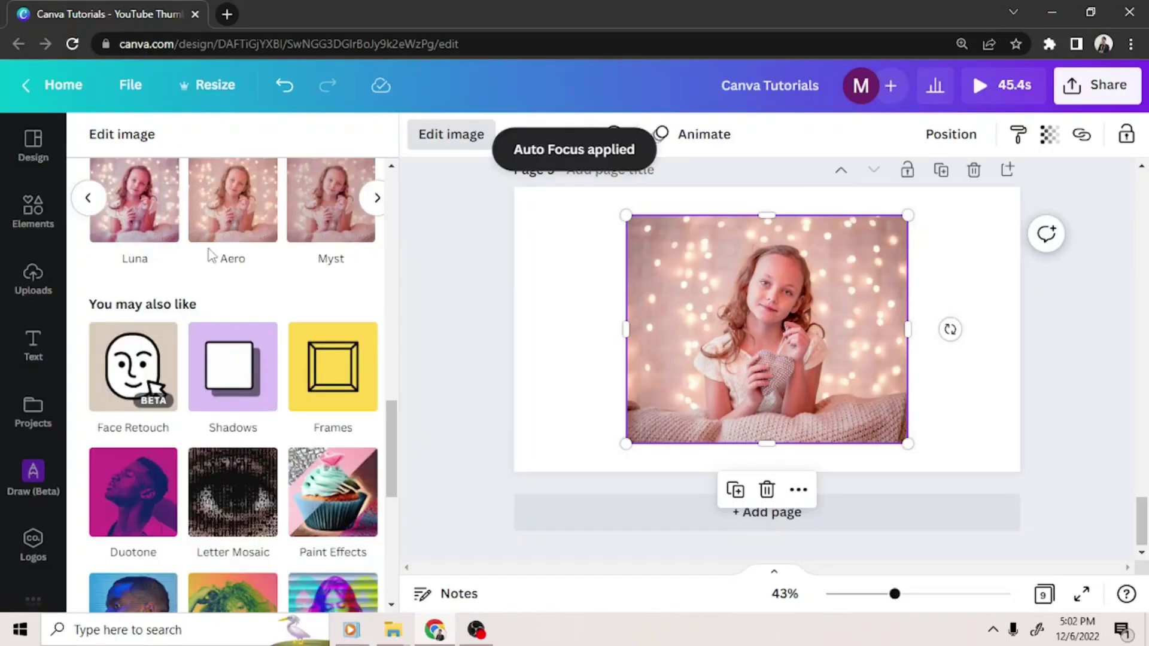
pyautogui.scroll(-3, 301, 310)
pyautogui.click(216, 247)
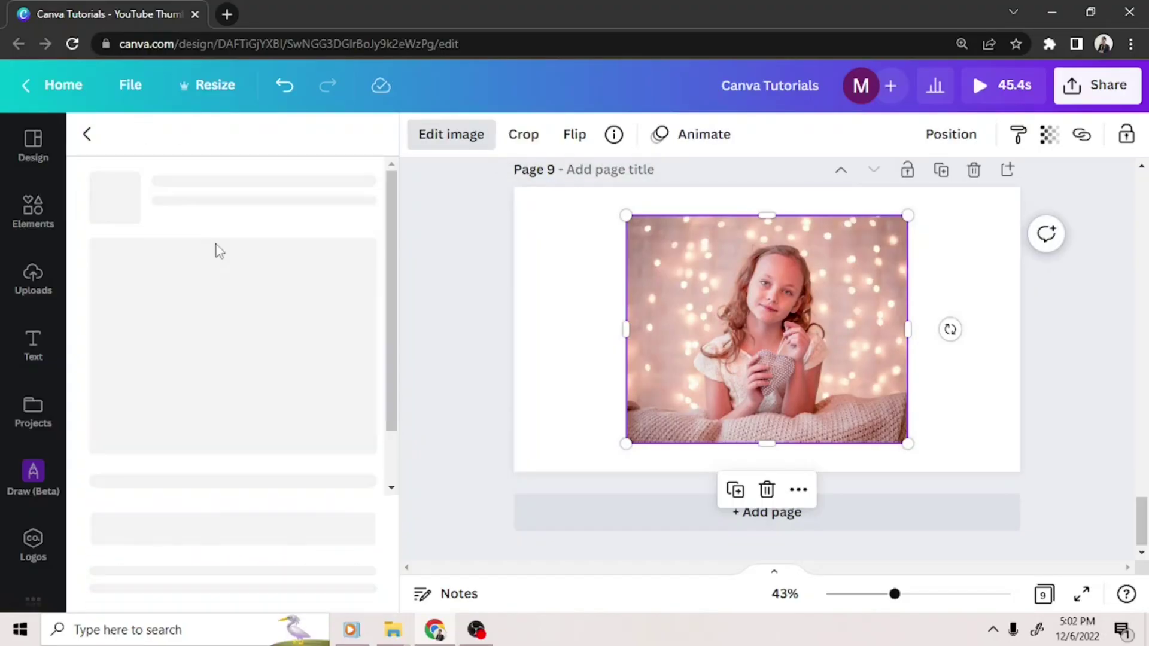
pyautogui.click(215, 580)
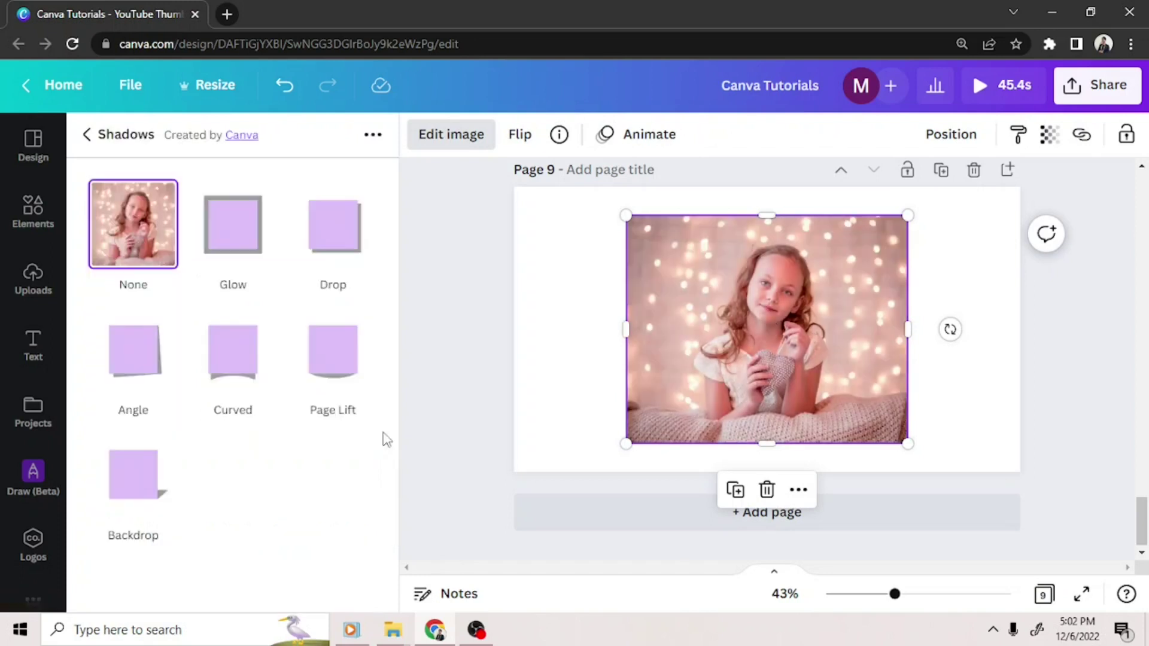
pyautogui.click(334, 228)
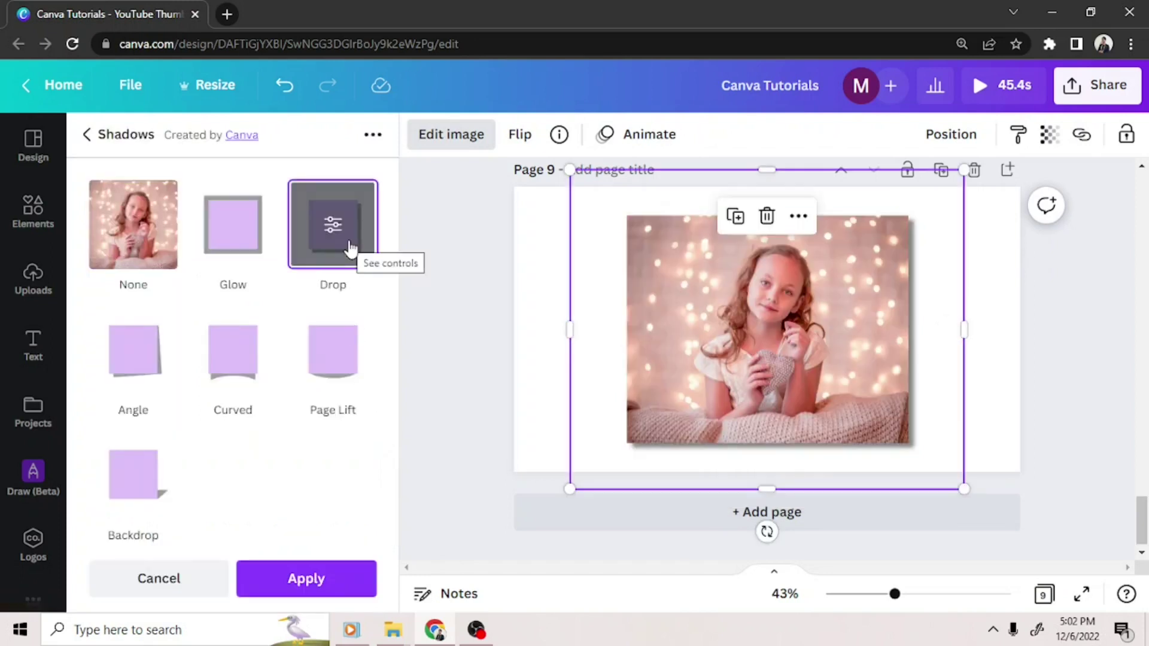
pyautogui.click(83, 136)
# Connect Frames, preview the Laptop frame, then discard it
pyautogui.scroll(-5, 395, 434)
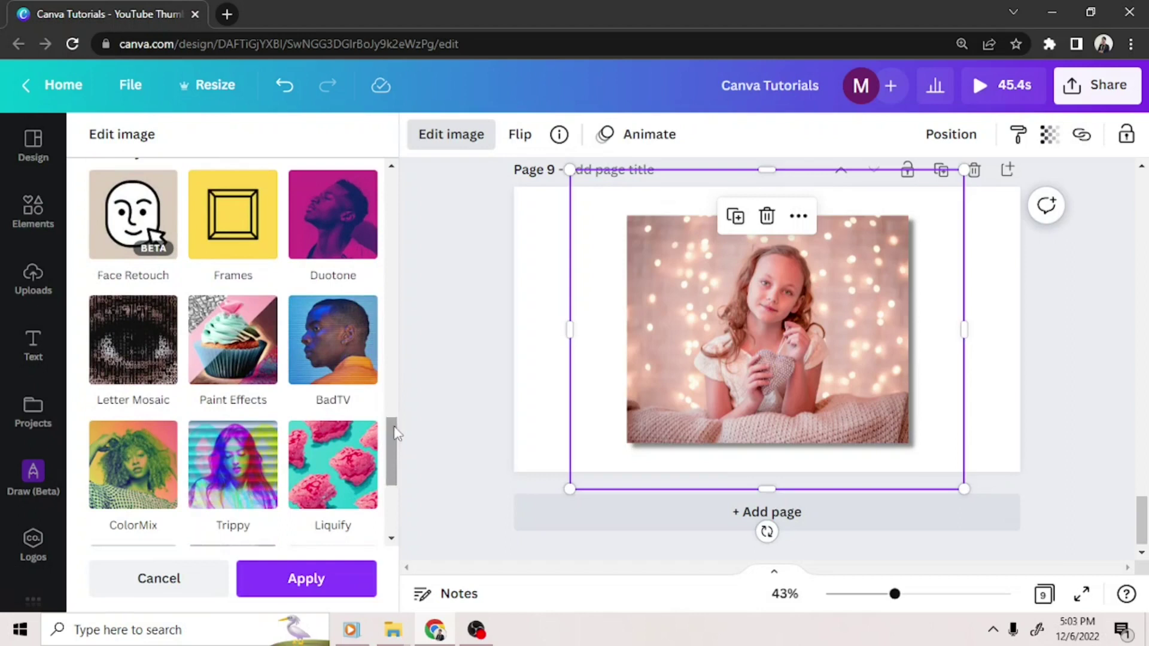
pyautogui.click(252, 238)
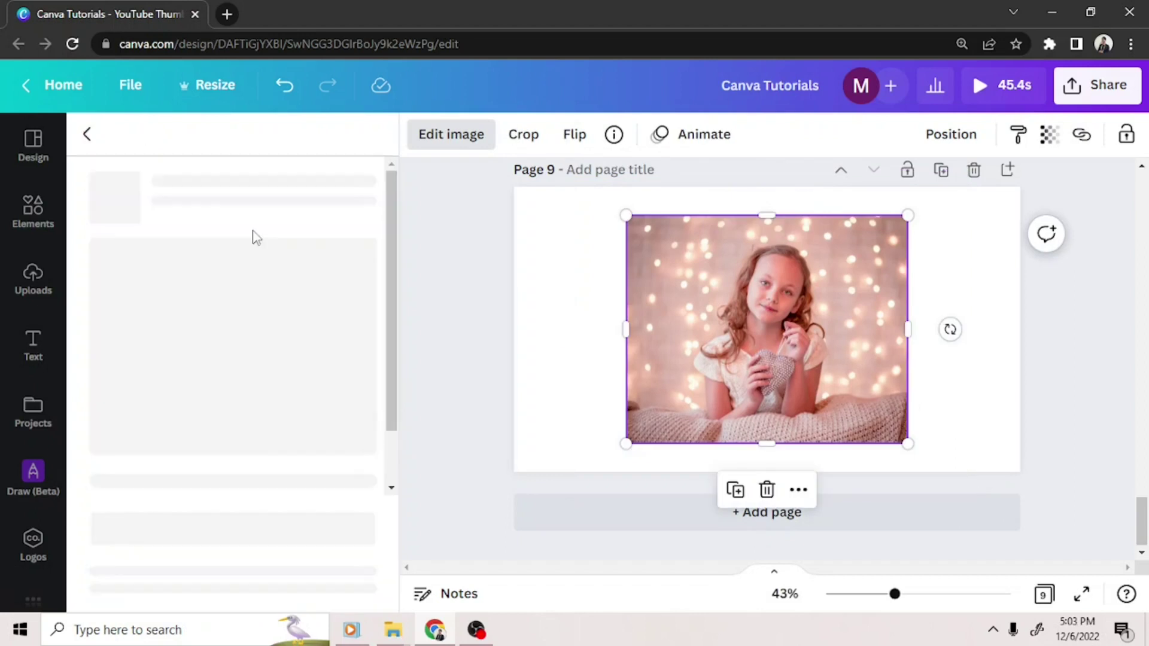
pyautogui.click(291, 565)
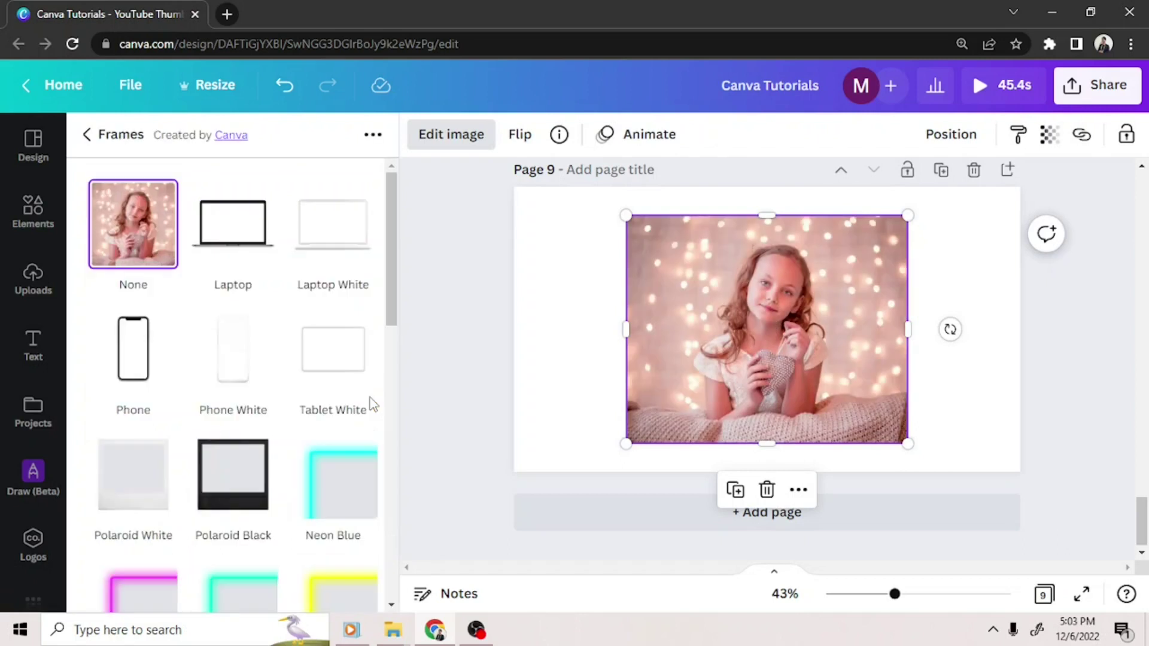
pyautogui.click(217, 214)
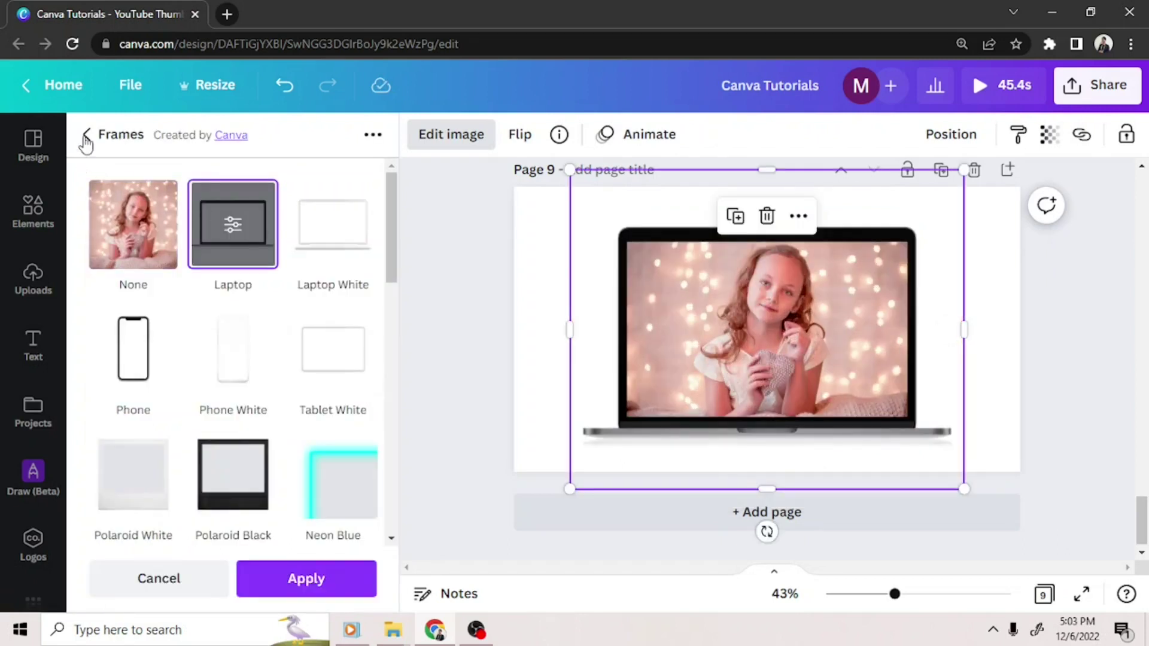
pyautogui.click(87, 138)
# Connect Duotone, preview the Cherry duotone, then discard it with None
pyautogui.scroll(-5, 402, 379)
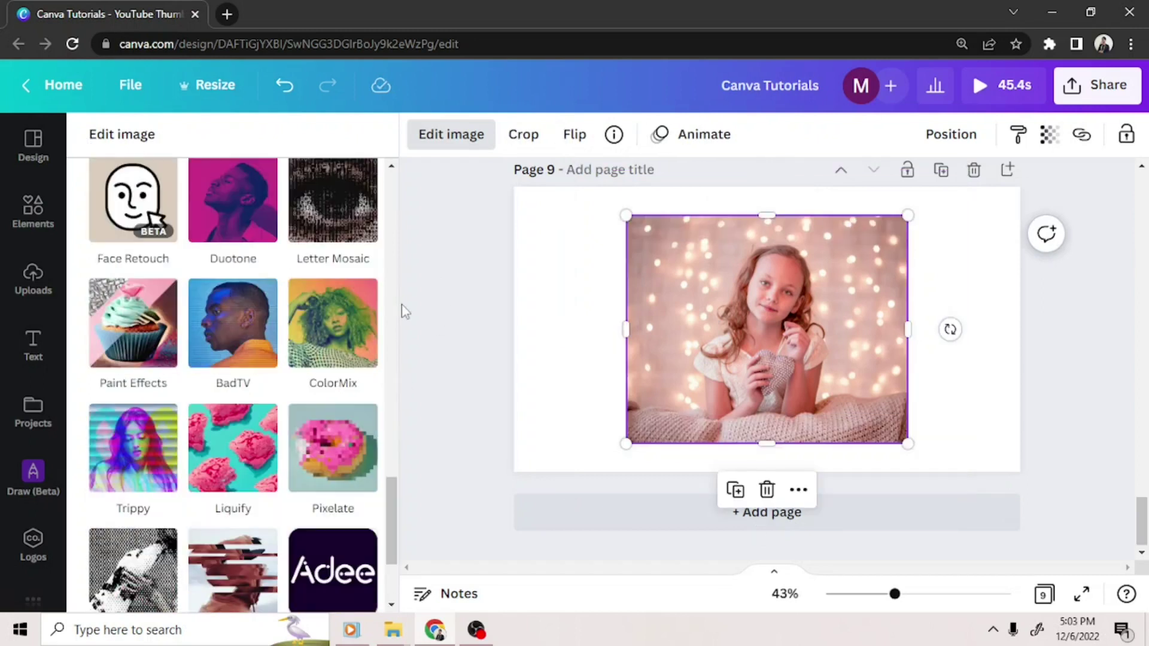
pyautogui.click(243, 219)
pyautogui.click(266, 576)
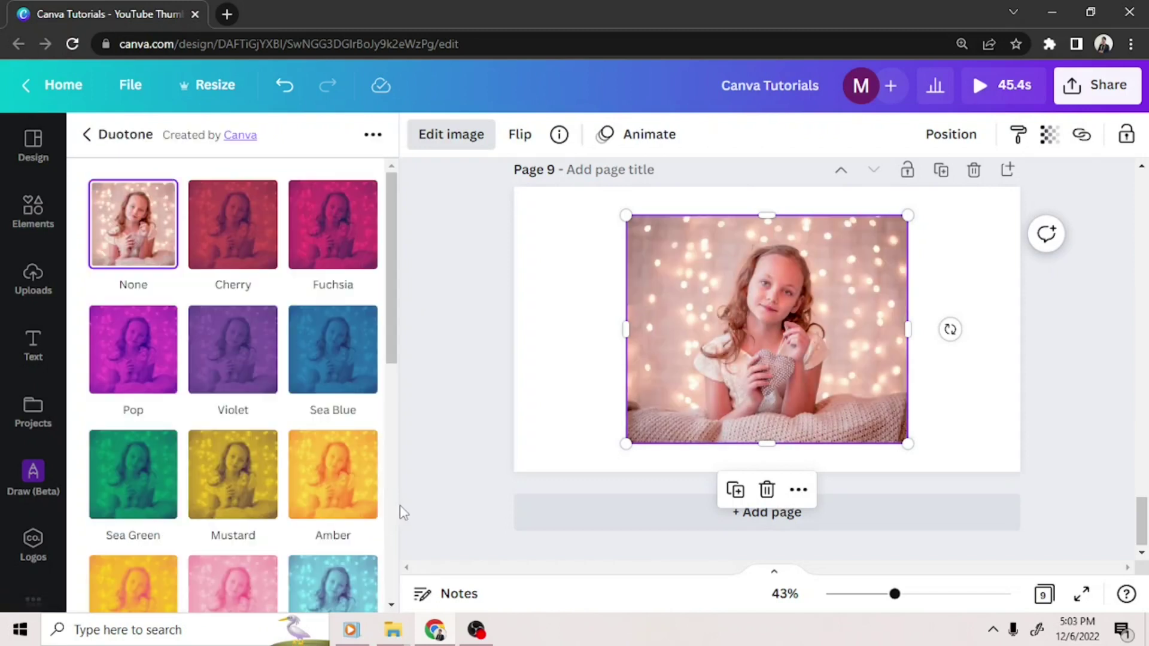
pyautogui.click(247, 250)
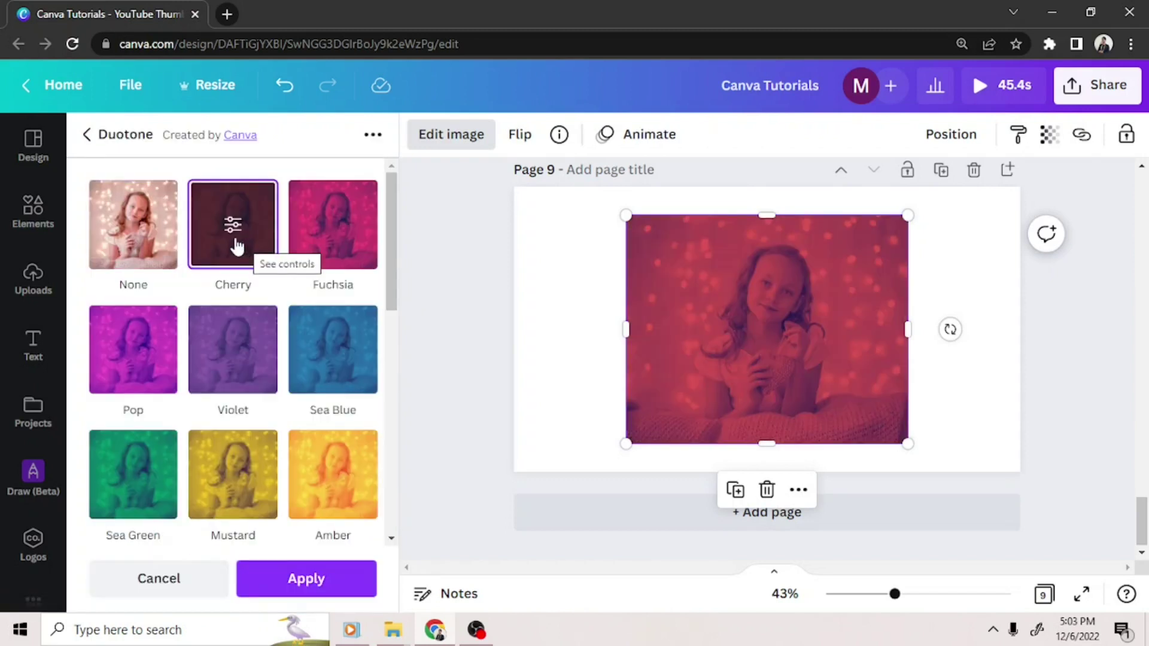
pyautogui.click(139, 195)
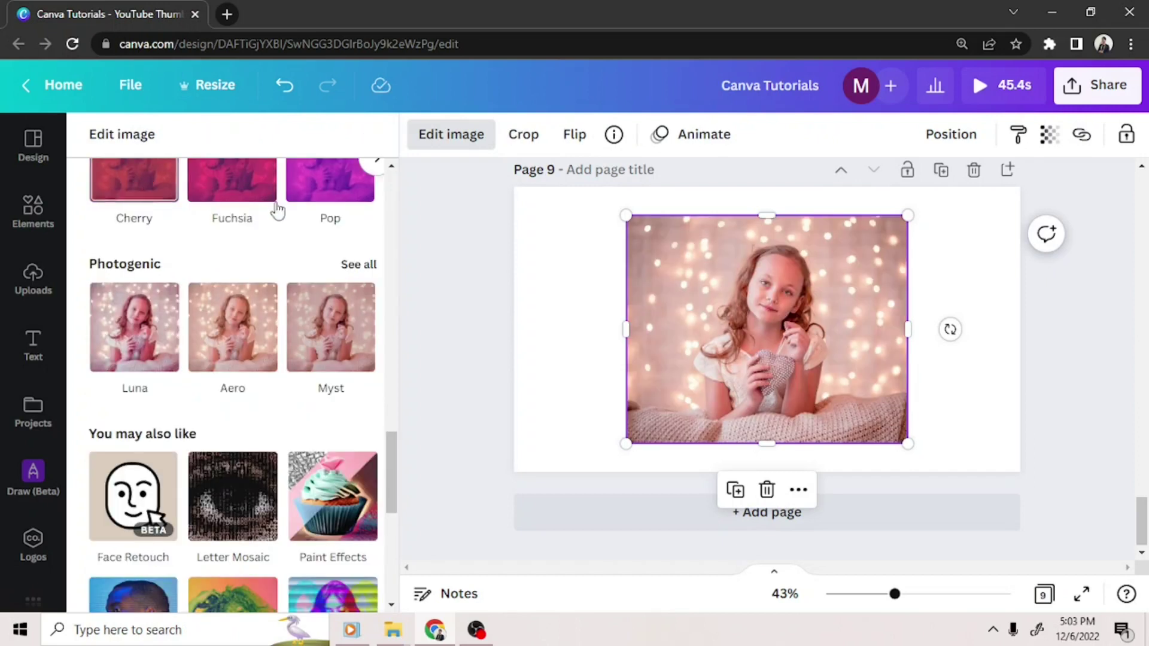
# Connect Letter Mosaic, preview Colorize, then cancel it with Escape
pyautogui.scroll(-5, 277, 216)
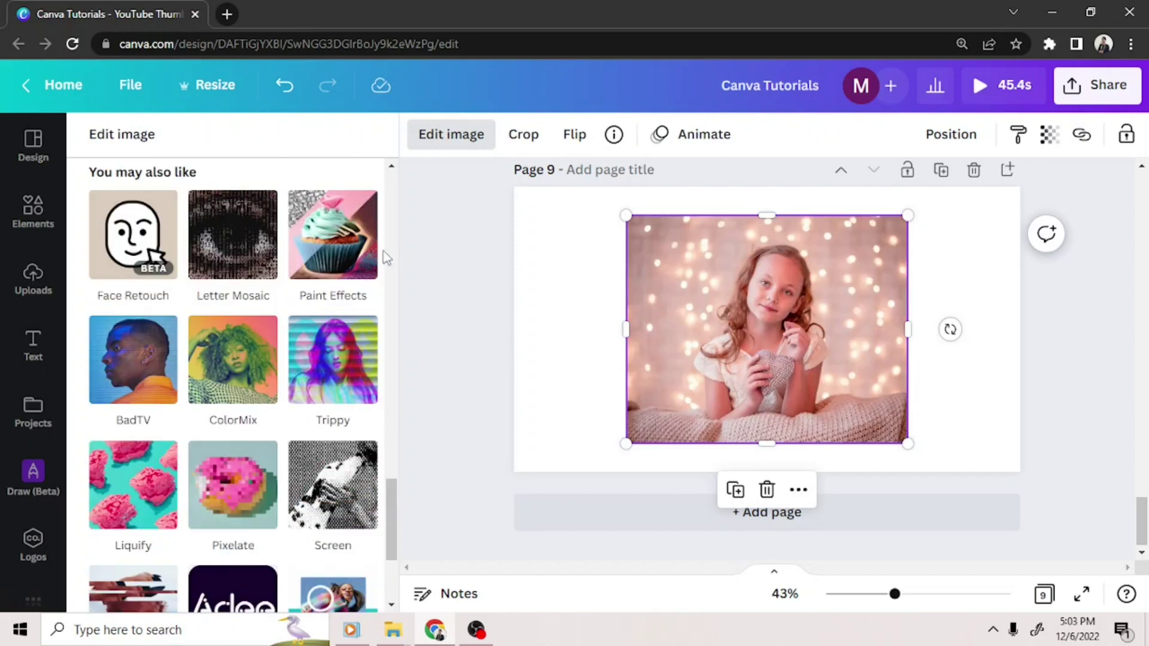
pyautogui.click(266, 252)
pyautogui.click(253, 538)
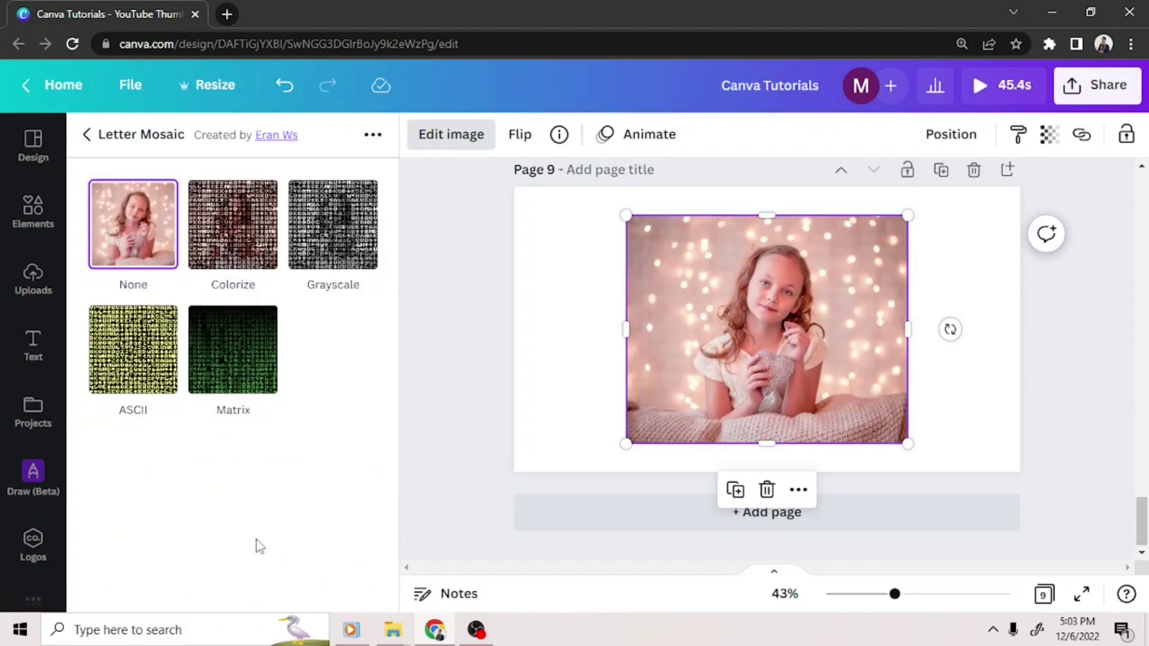
pyautogui.click(240, 238)
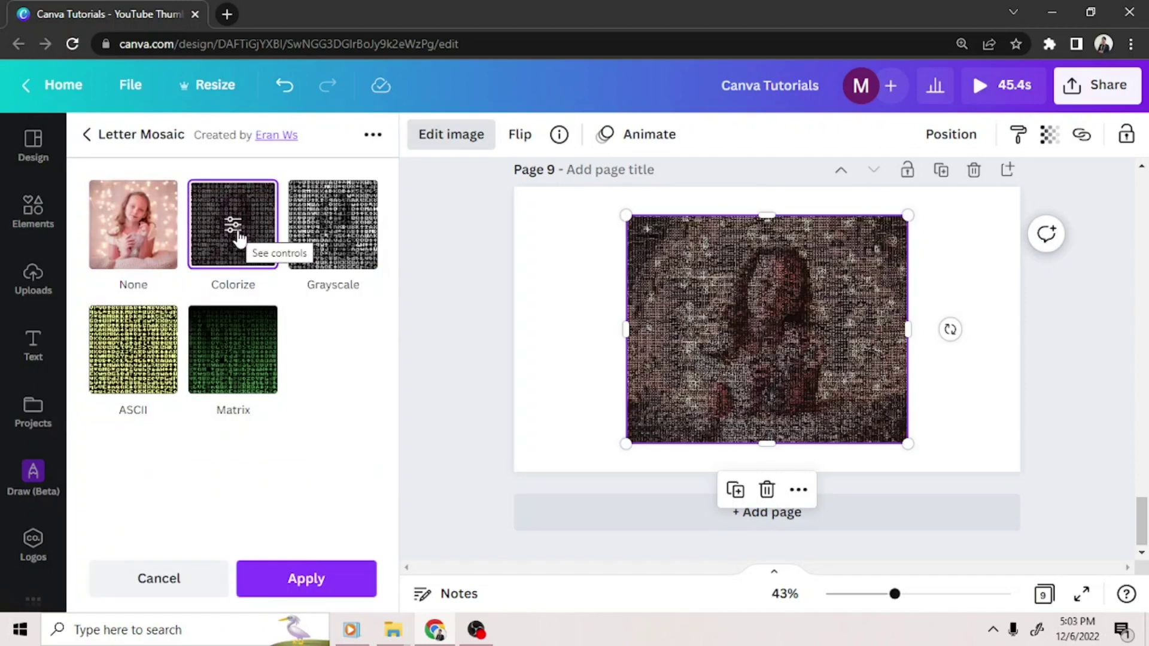
pyautogui.press('Escape')
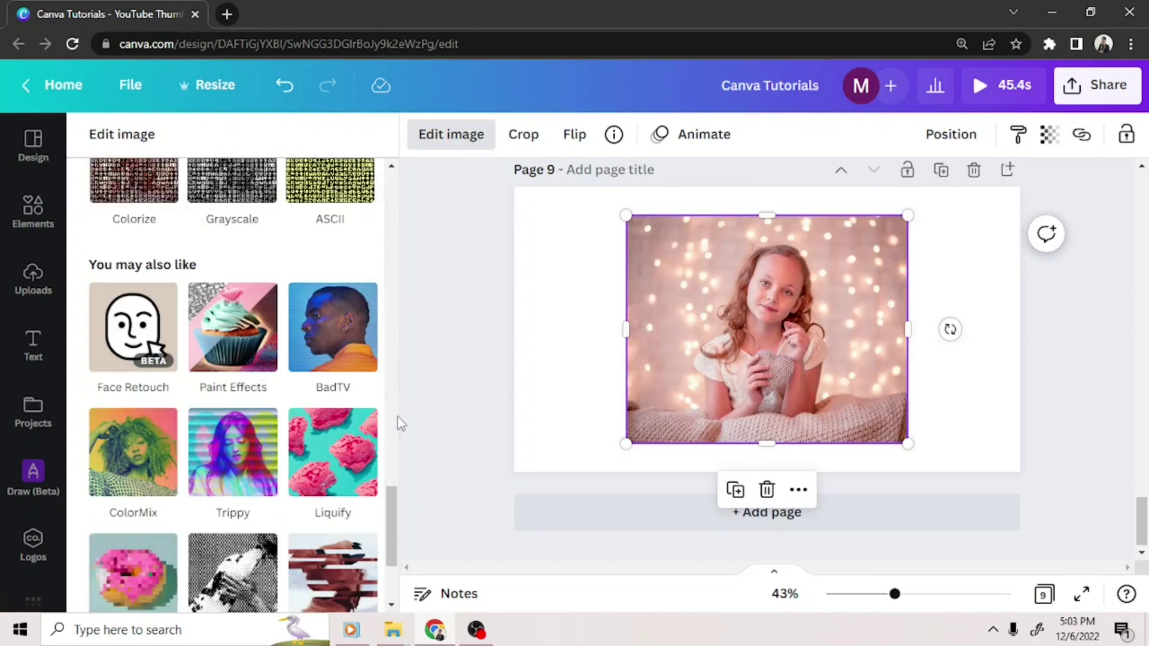
# Connect the Paint Effects app and return to the effects list
pyautogui.scroll(-1, 395, 489)
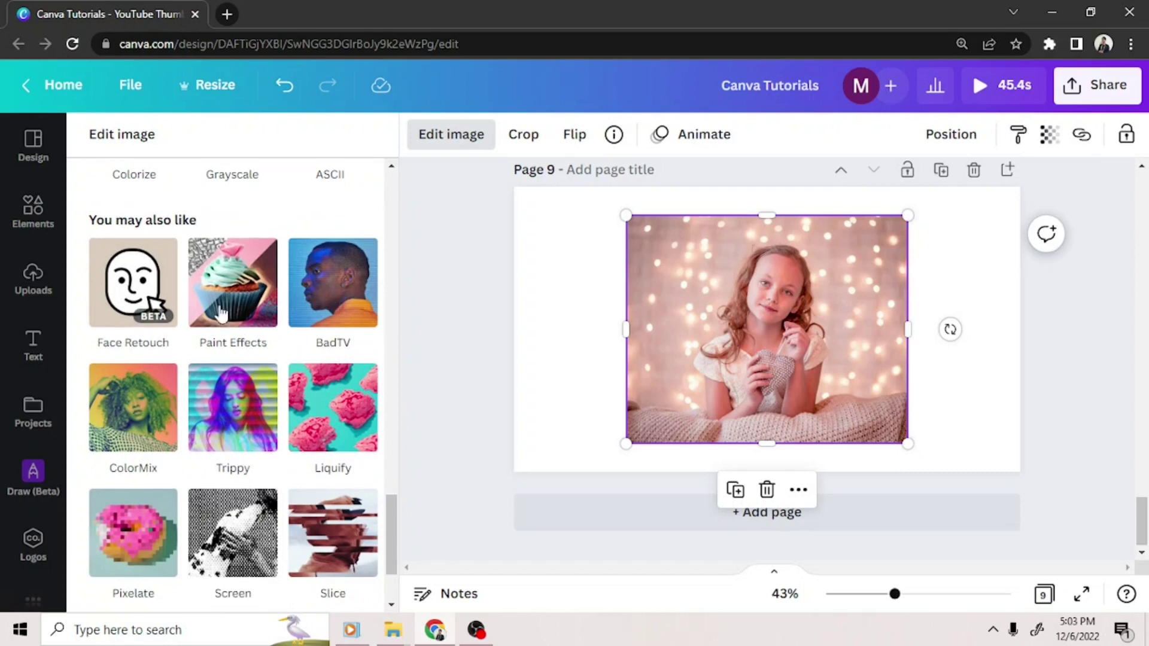
pyautogui.click(217, 298)
pyautogui.click(242, 534)
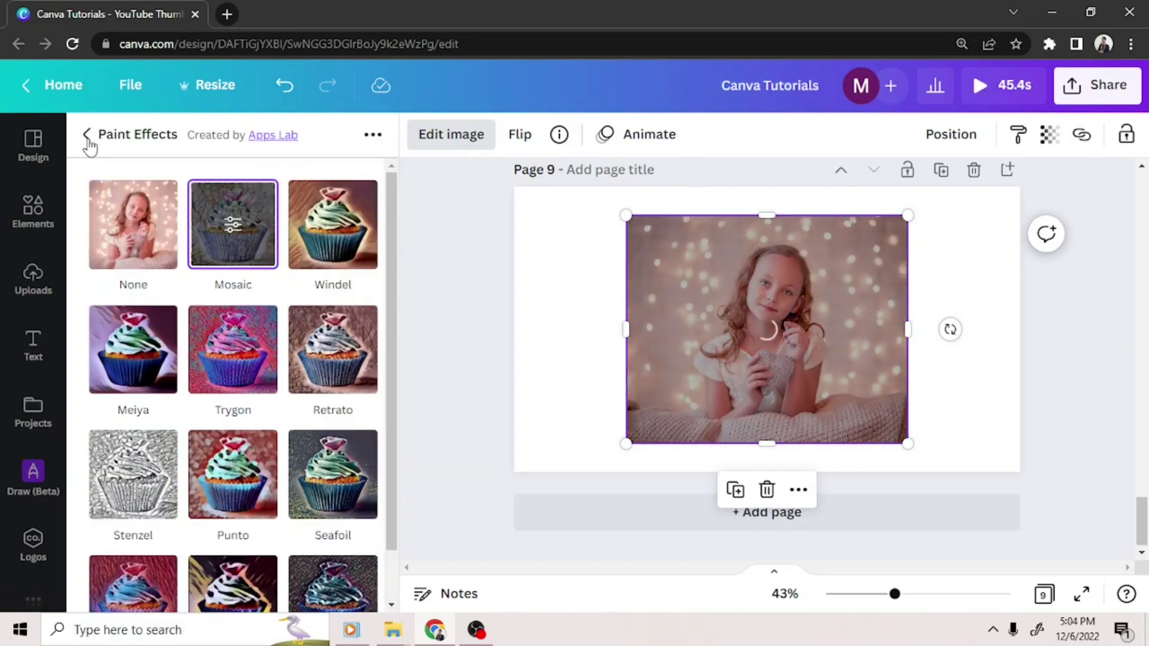
pyautogui.click(87, 134)
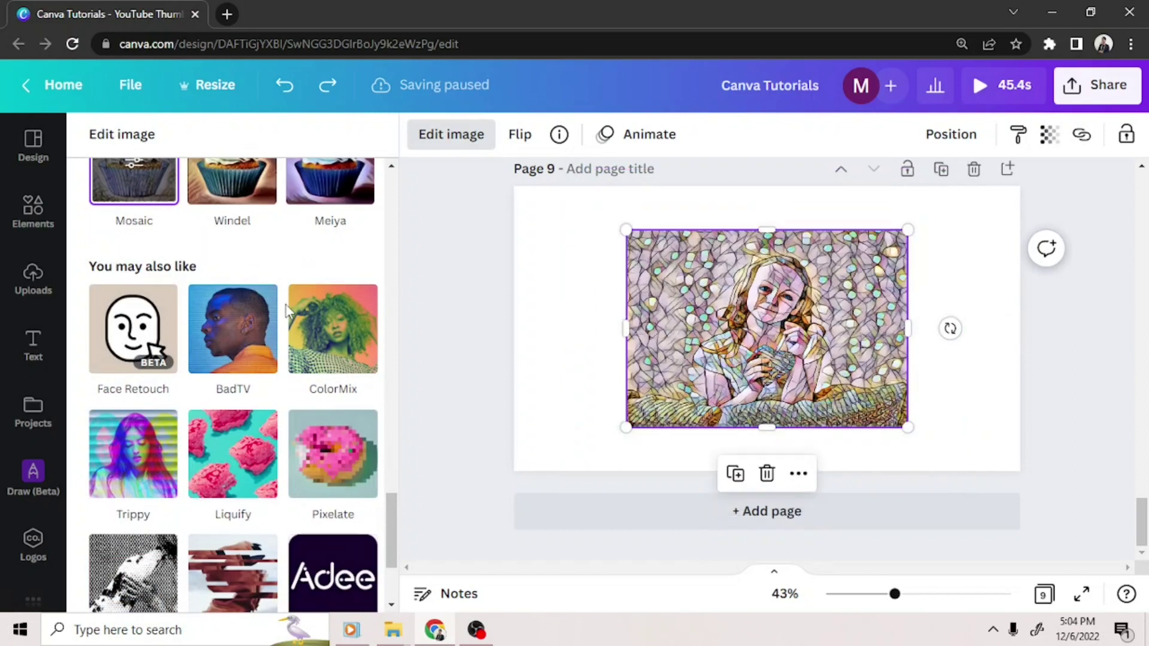
# Connect BadTV, preview the Retro glitch look, and leave without applying it
pyautogui.click(217, 326)
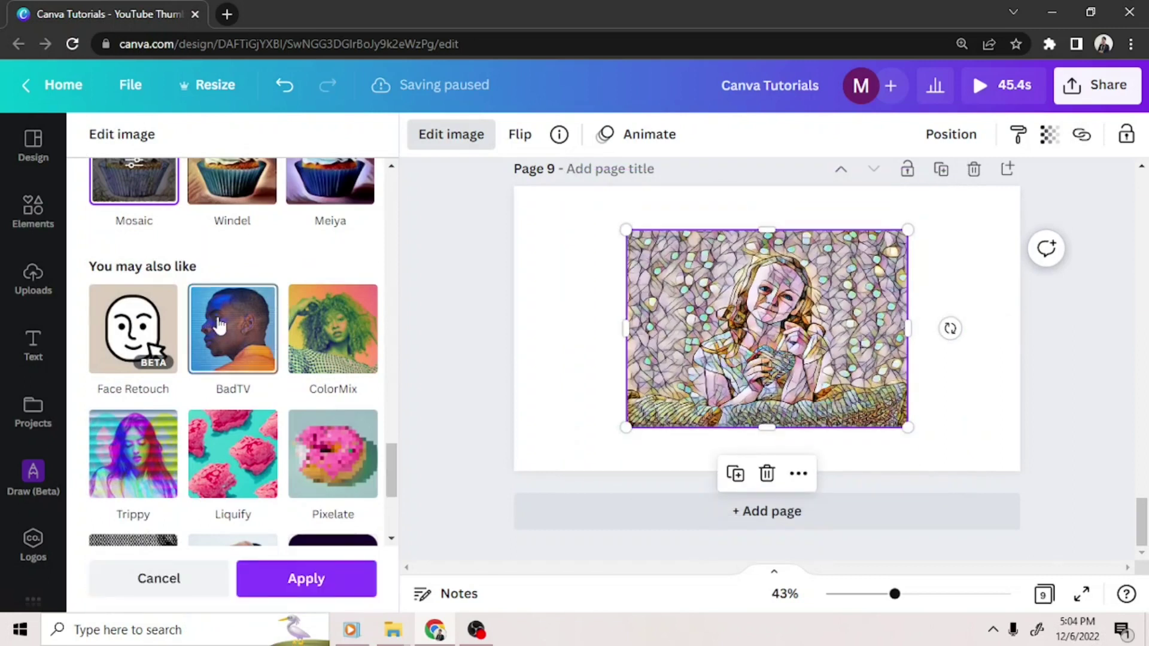
pyautogui.click(237, 515)
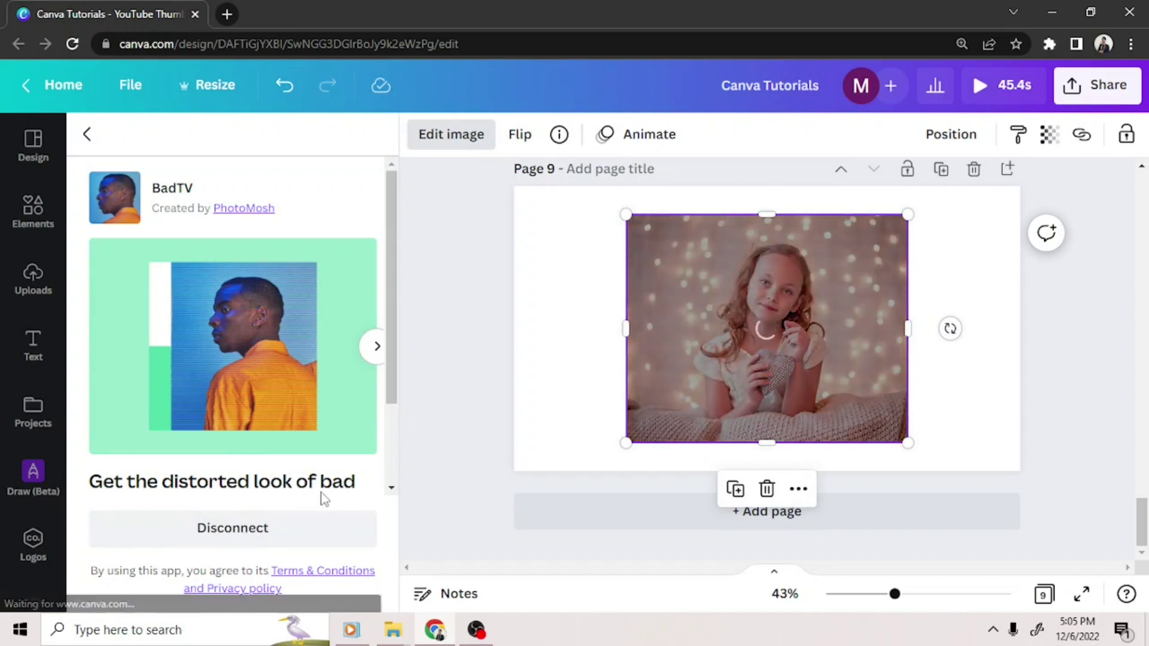
pyautogui.click(235, 239)
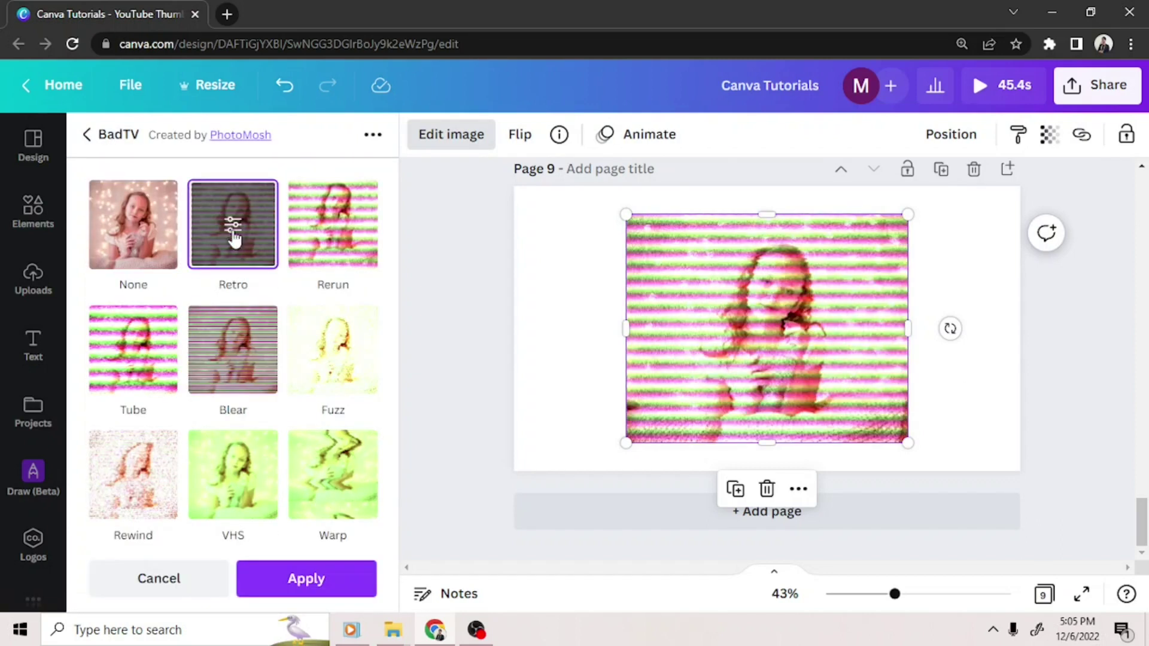
pyautogui.click(88, 140)
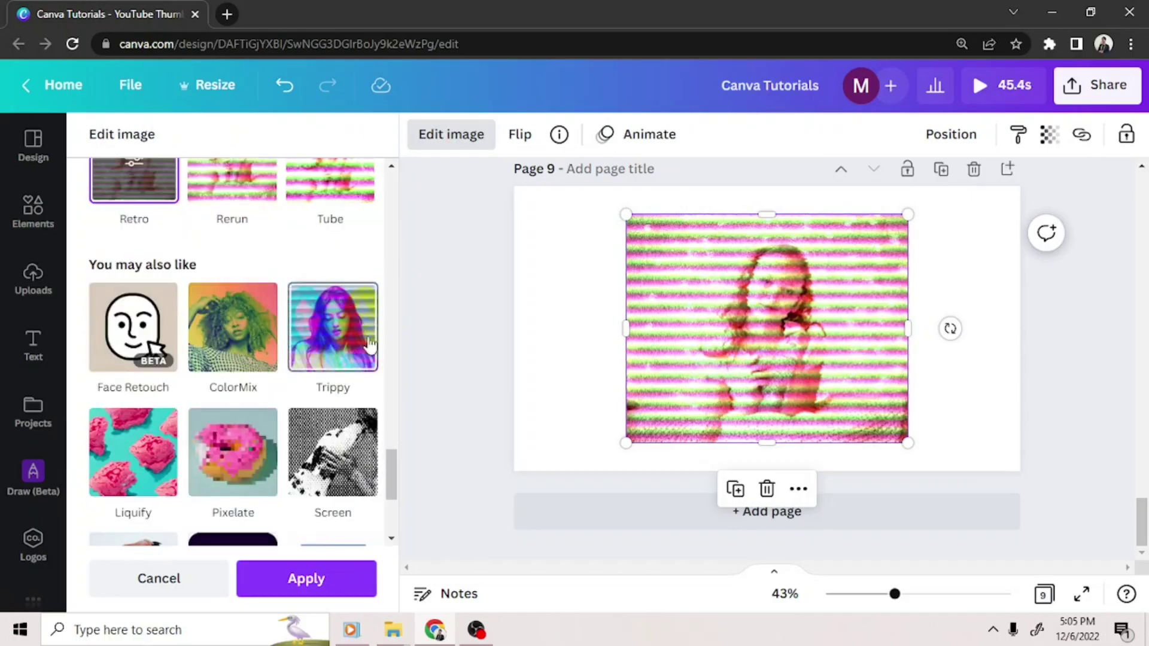
pyautogui.scroll(-2, 395, 419)
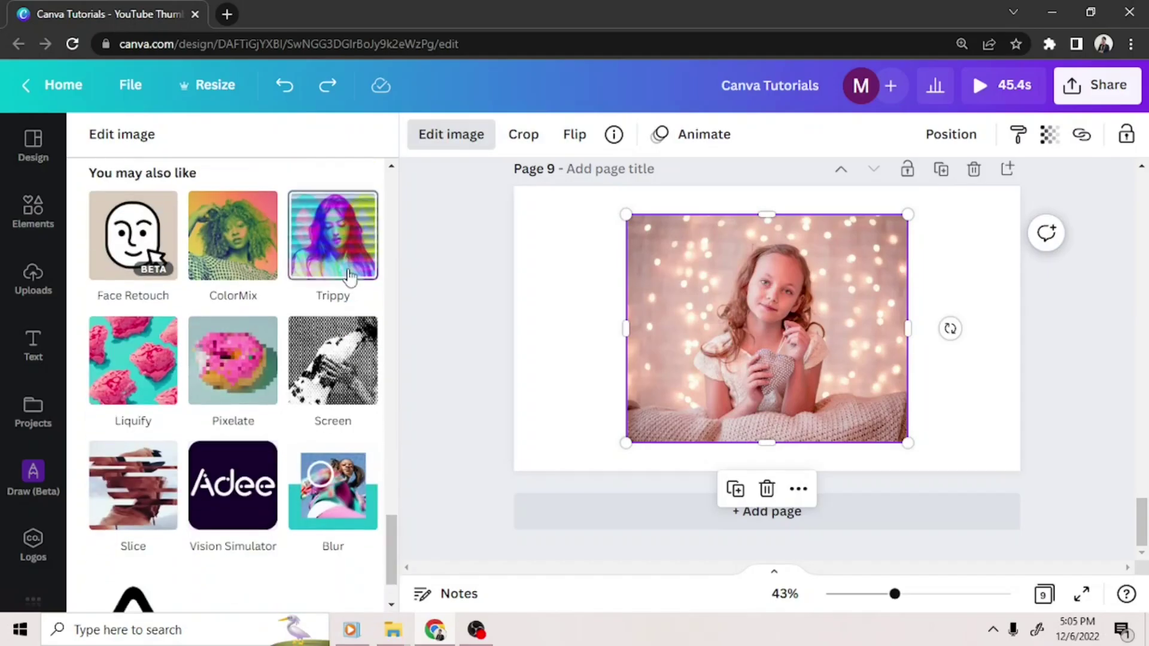
# Connect ColorMix, preview the Rainbow tint, then undo it
pyautogui.click(245, 248)
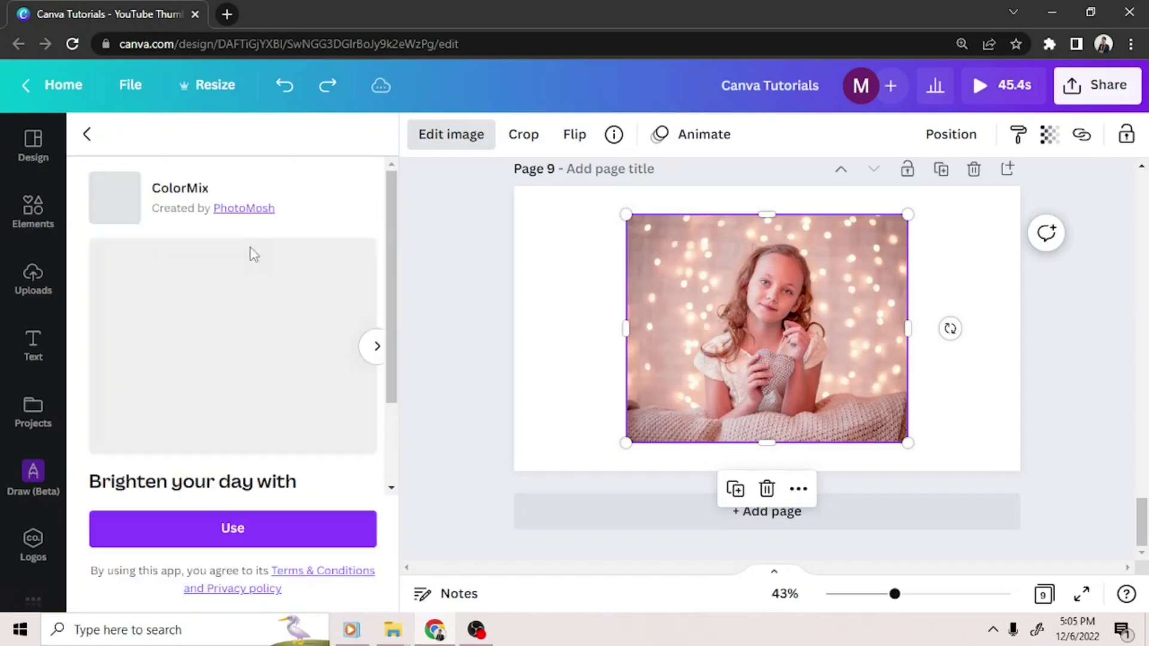
pyautogui.click(213, 527)
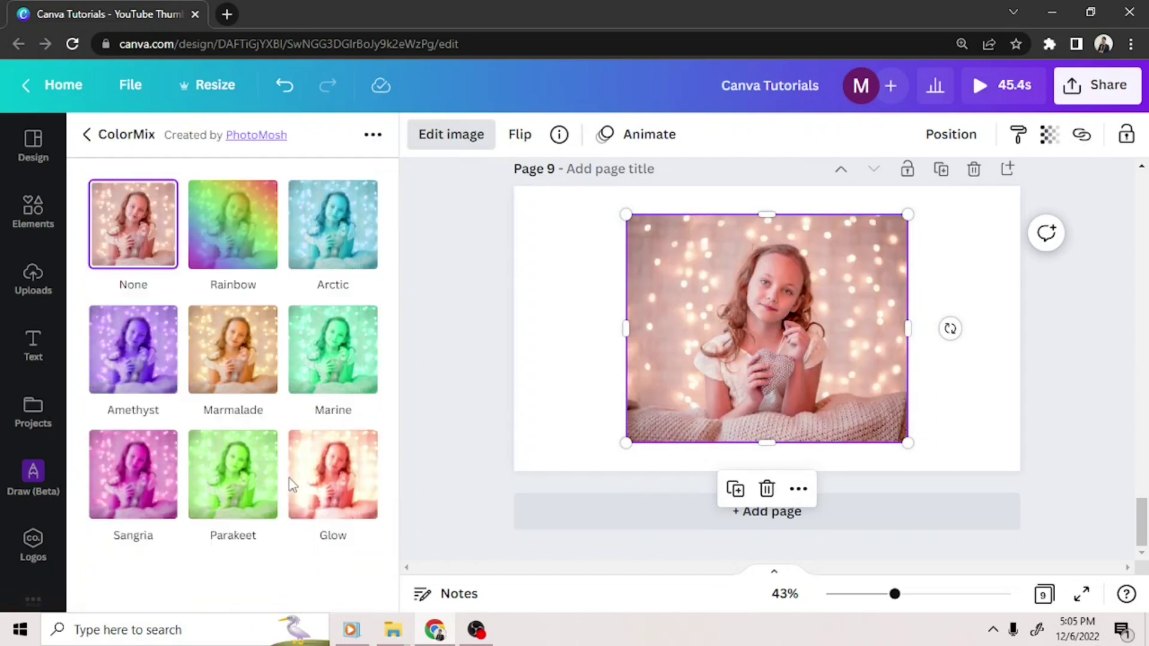
pyautogui.click(229, 250)
pyautogui.click(87, 134)
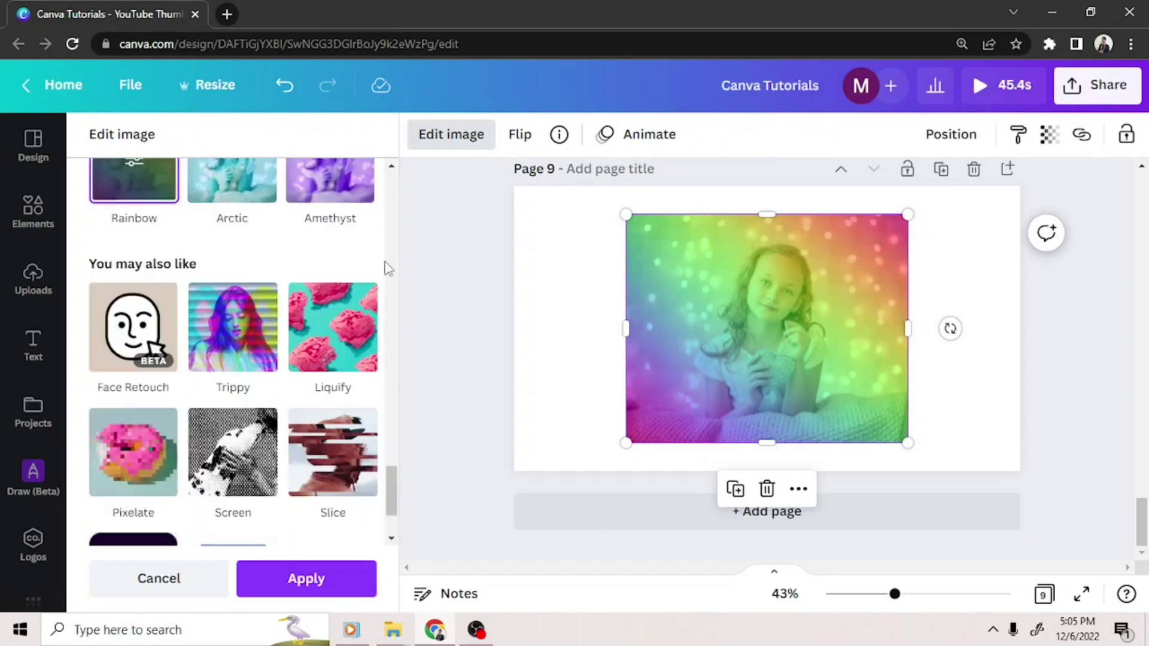
pyautogui.moveTo(387, 480); pyautogui.dragTo(387, 492)
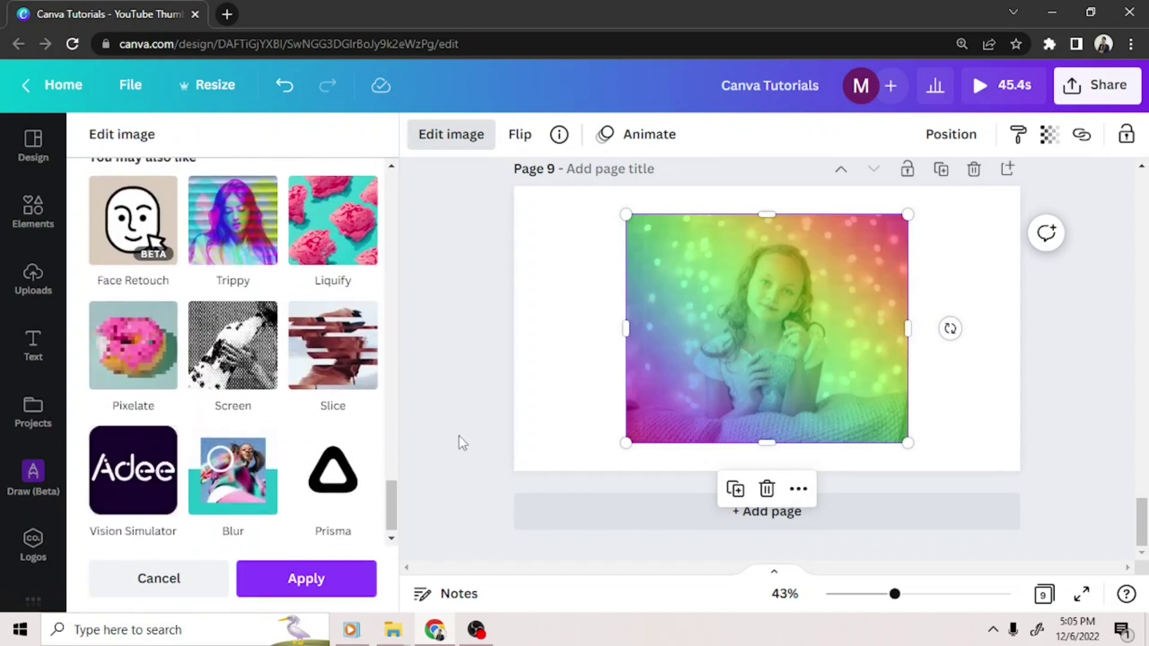
pyautogui.hotkey('ctrl', 'z')
# Connect Trippy, preview the Split effect, then undo it
pyautogui.click(230, 274)
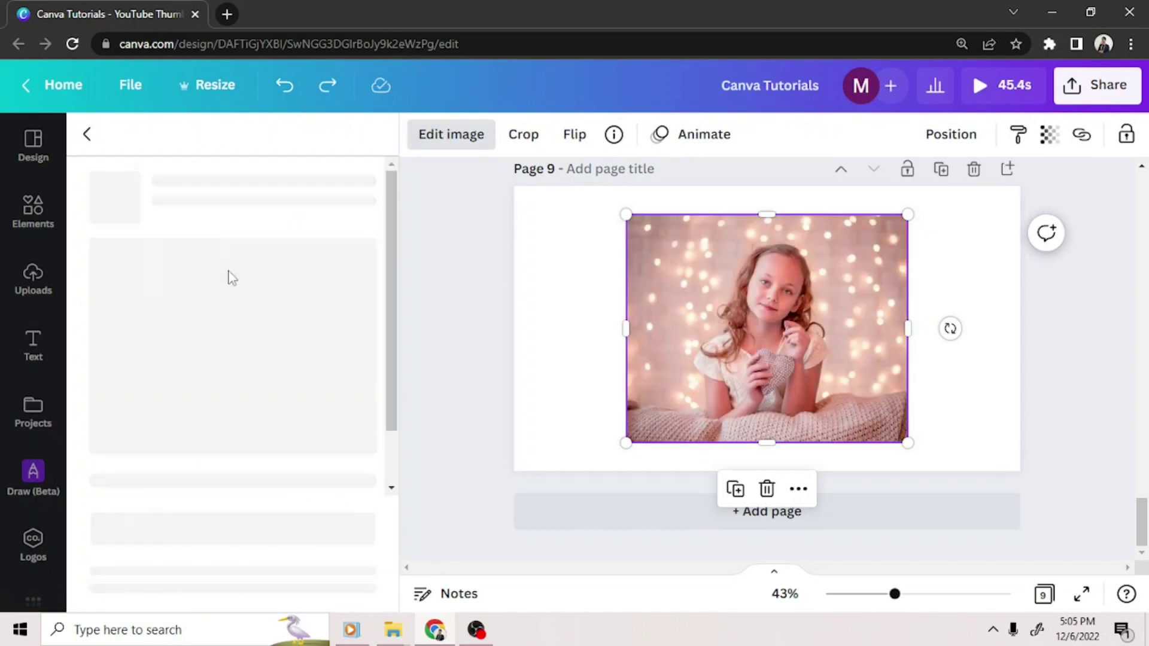
pyautogui.click(236, 527)
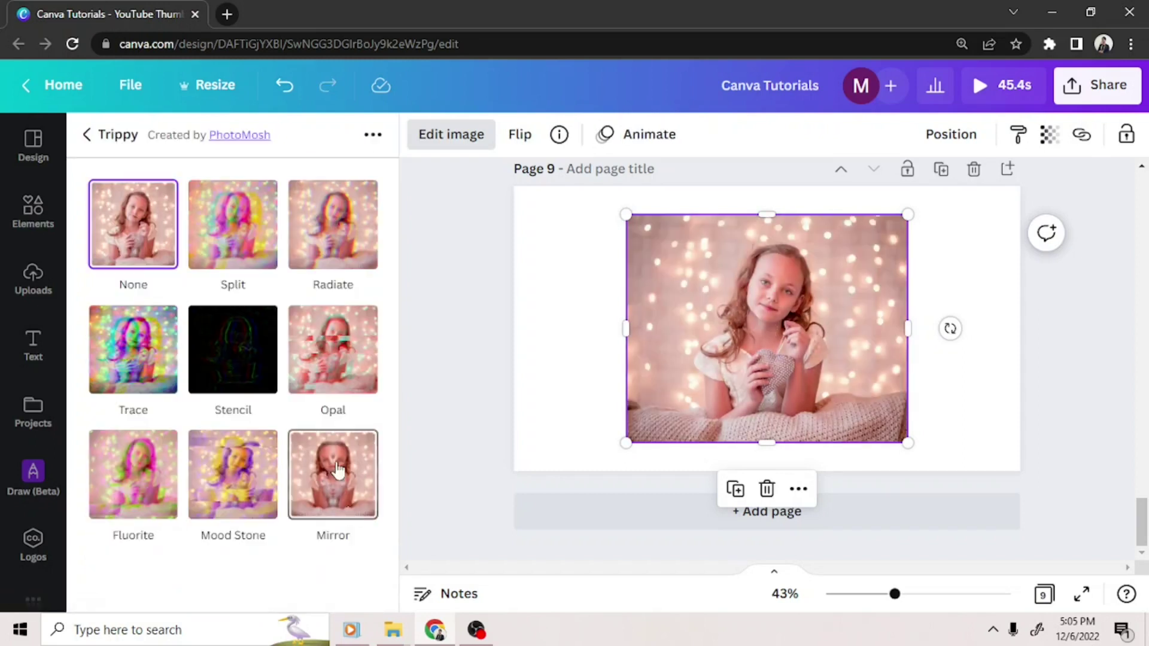
pyautogui.click(233, 240)
pyautogui.click(86, 136)
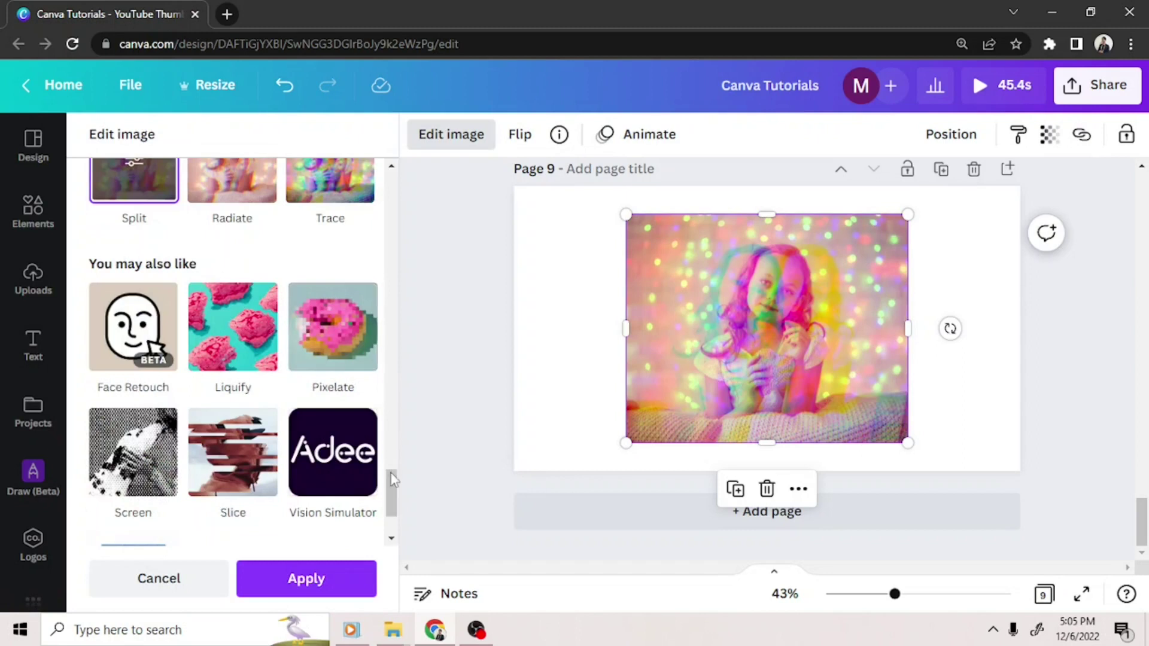
pyautogui.scroll(-2, 390, 479)
pyautogui.hotkey('ctrl', 'z')
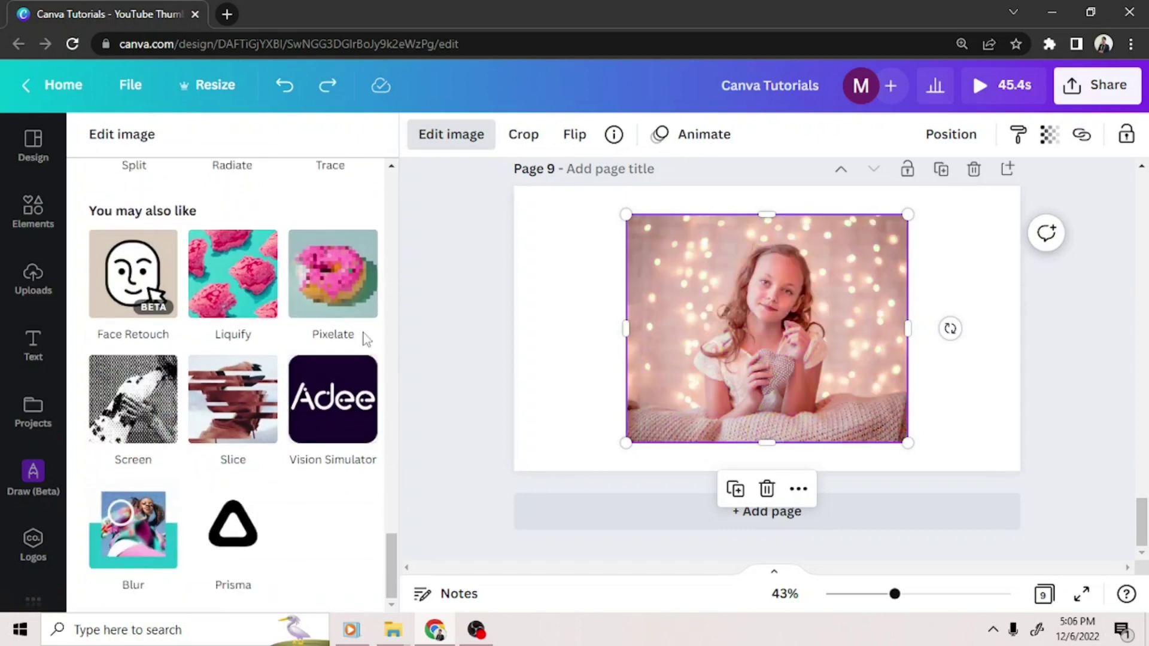
# Connect Liquify and preview the Shake and Flow distortions on the photo
pyautogui.click(245, 282)
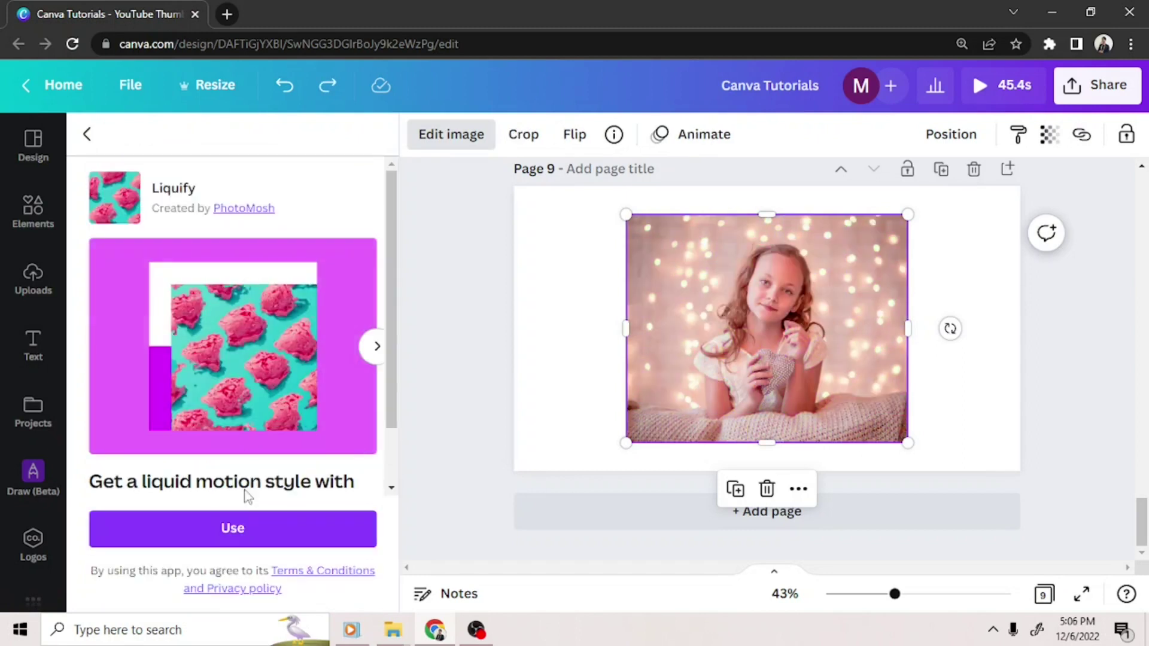
pyautogui.click(234, 527)
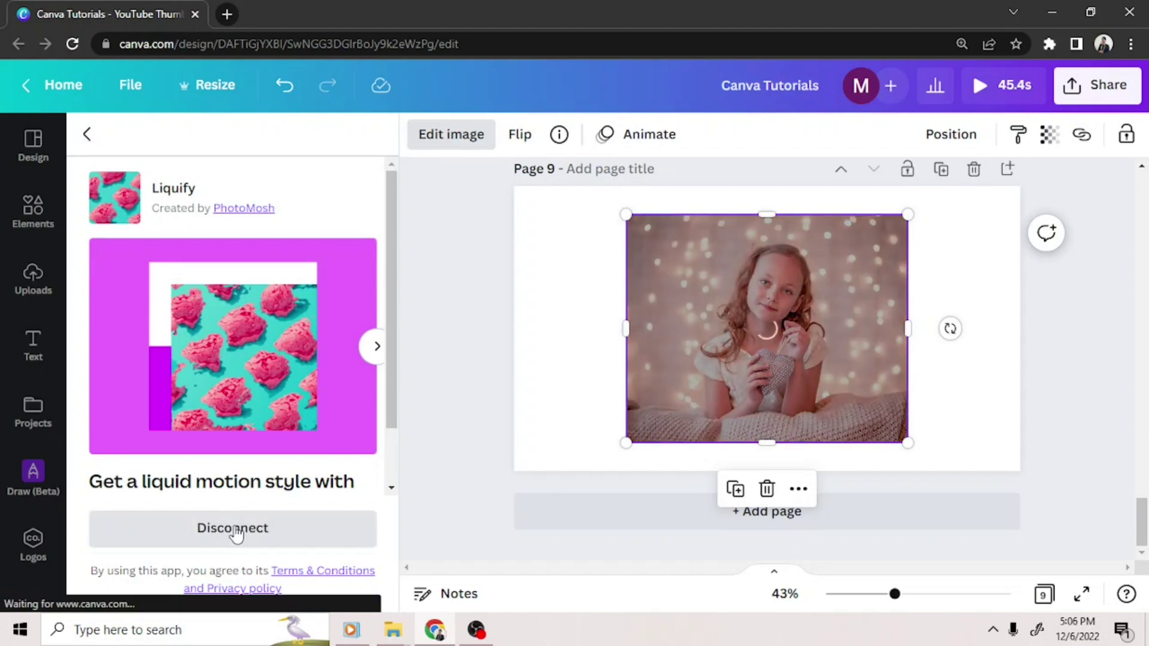
pyautogui.click(236, 228)
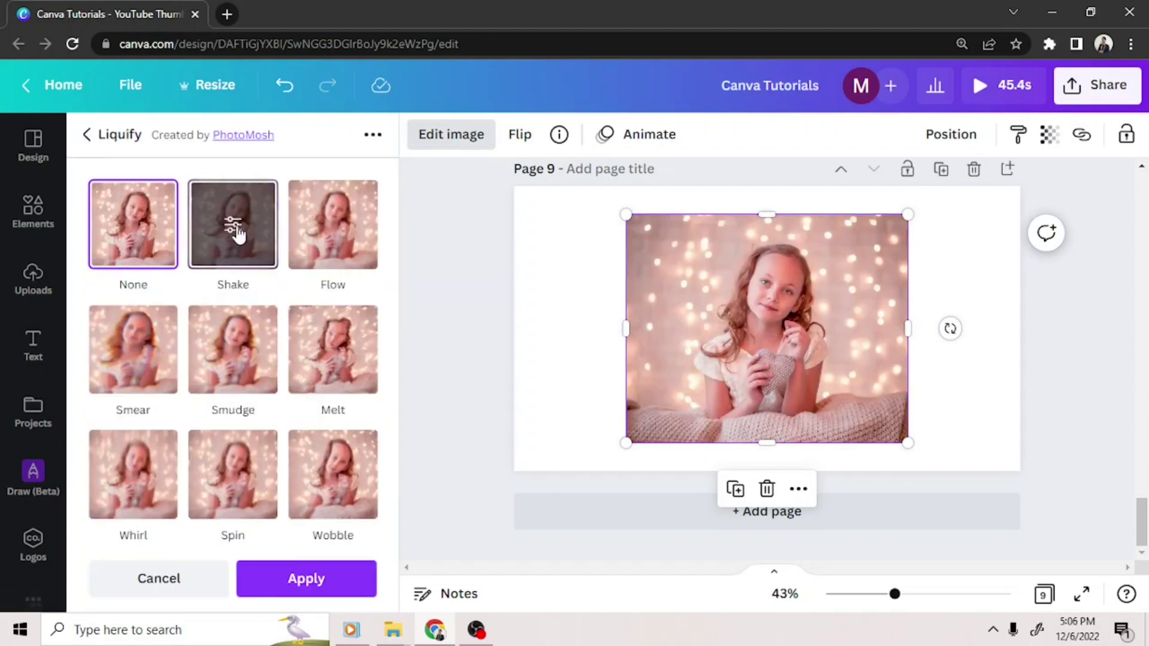
pyautogui.click(315, 227)
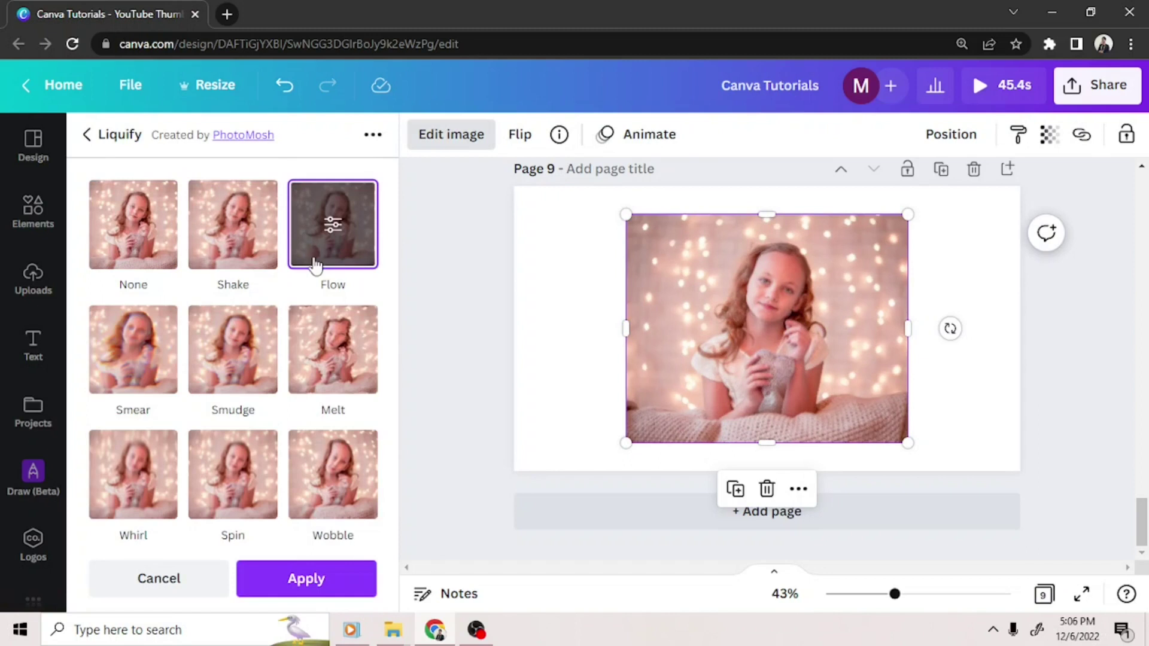
# Connect Pixelate, preview the Pixel effect, then discard it
pyautogui.scroll(-1, 398, 530)
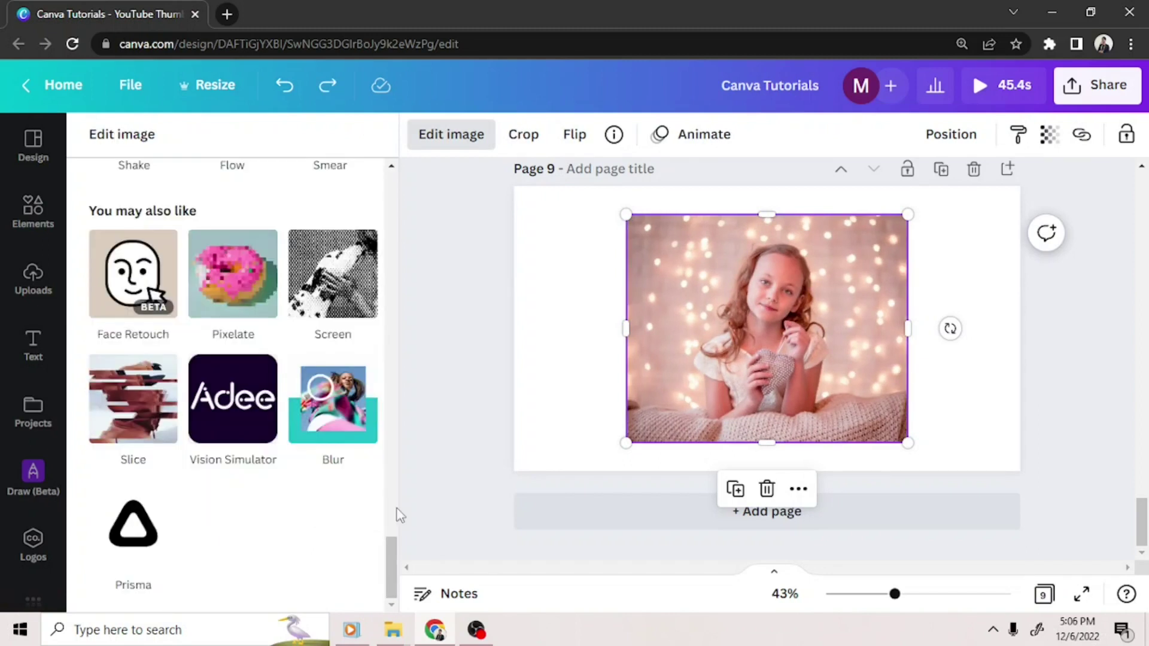
pyautogui.click(252, 290)
pyautogui.click(248, 539)
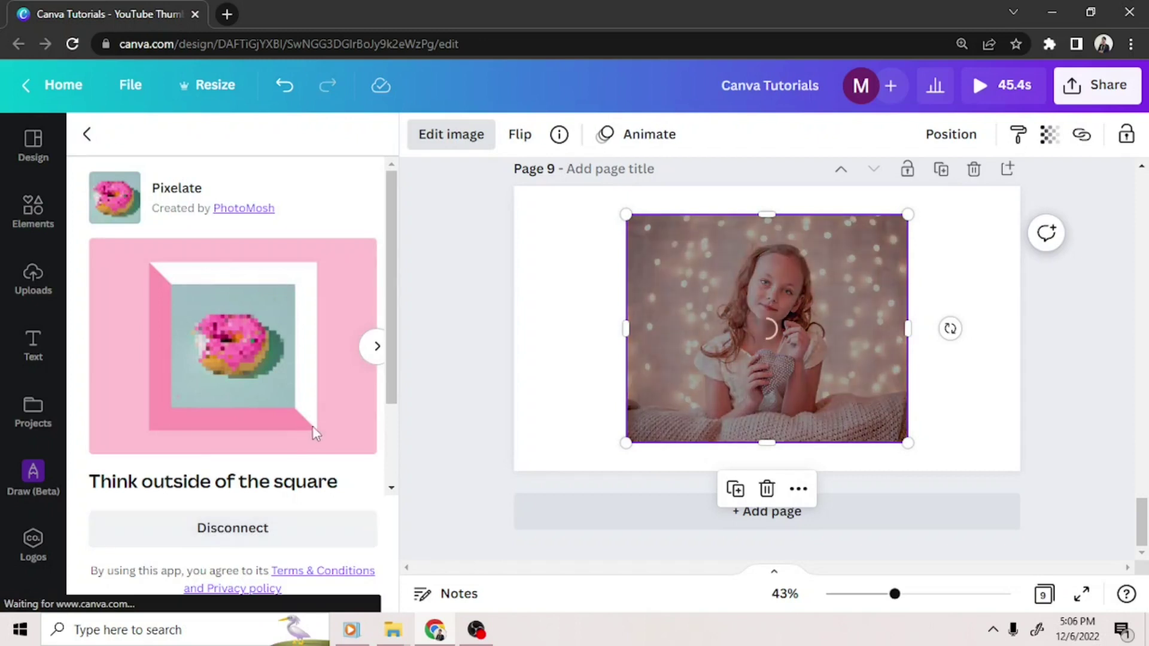
pyautogui.click(253, 229)
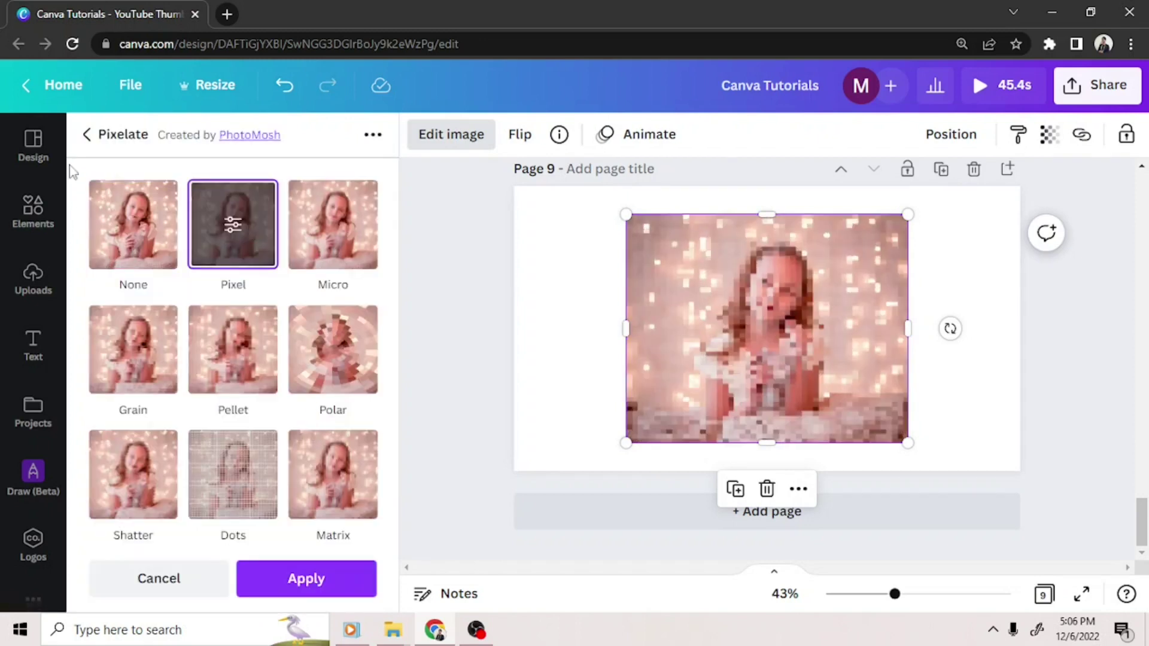
pyautogui.click(85, 135)
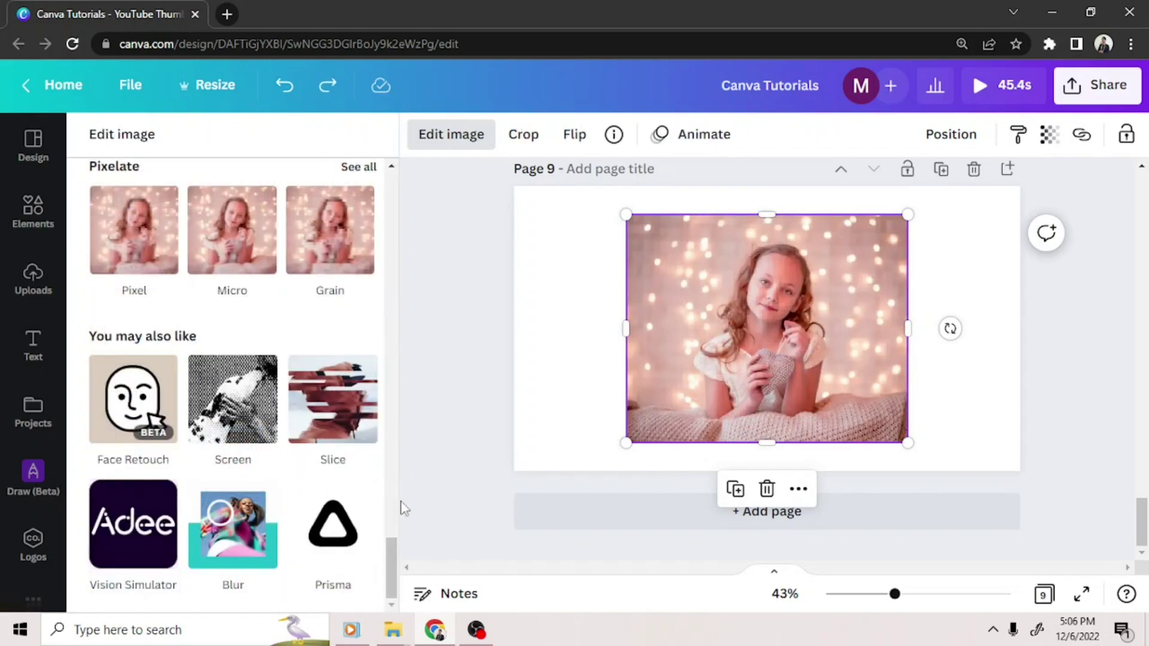
# Connect Screen, preview Halftone and Drill, then undo back to the original photo
pyautogui.click(242, 408)
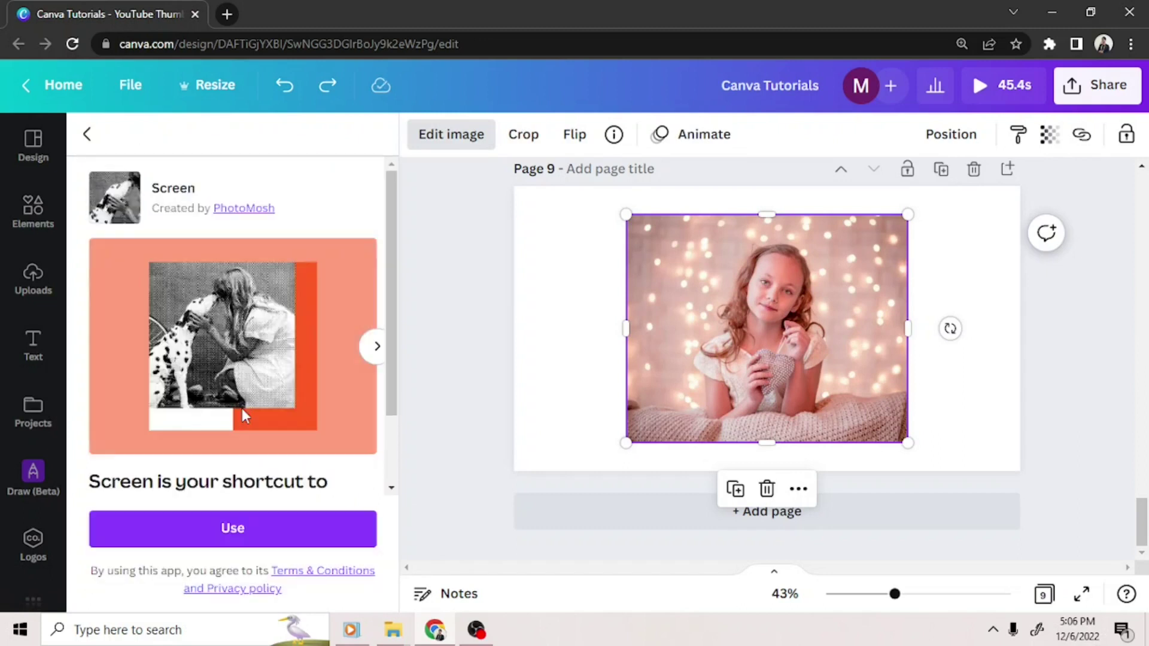
pyautogui.click(233, 530)
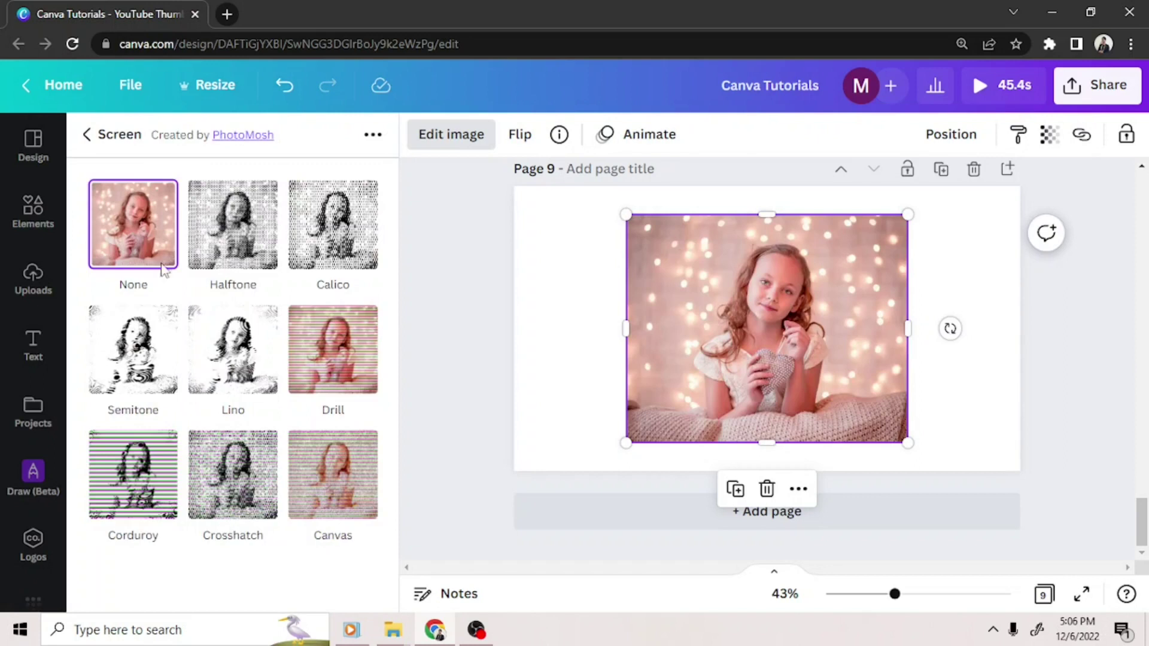
pyautogui.click(213, 206)
pyautogui.click(341, 359)
pyautogui.hotkey('ctrl', 'z')
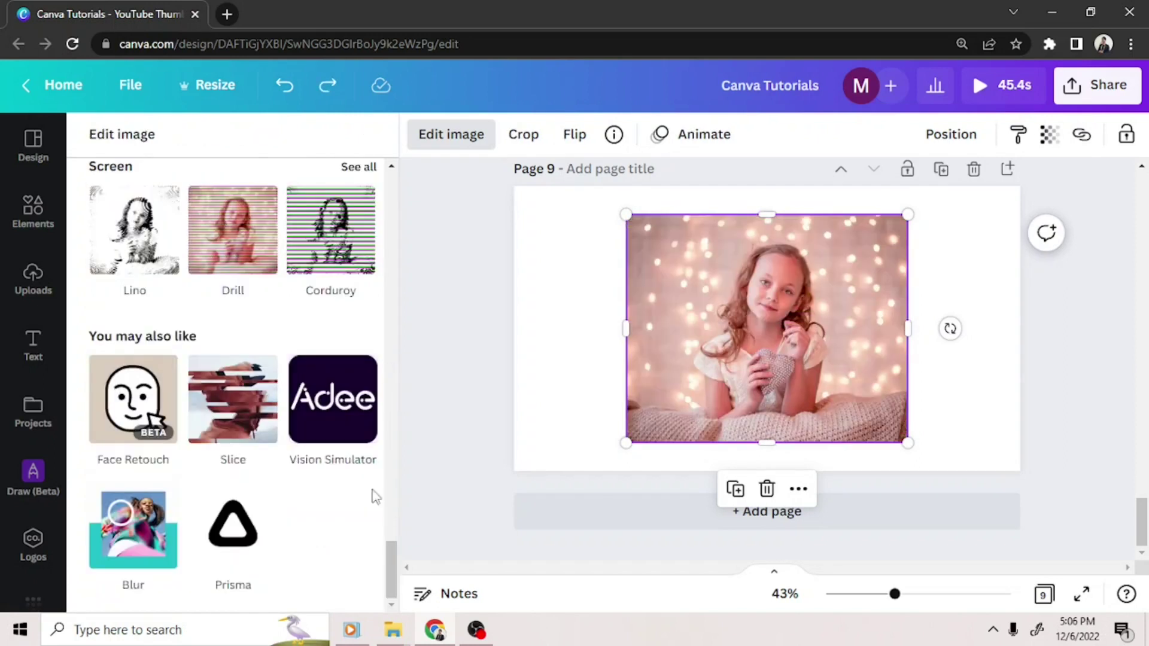
# Connect Slice, preview the Torn effect, then undo it
pyautogui.click(242, 426)
pyautogui.click(226, 544)
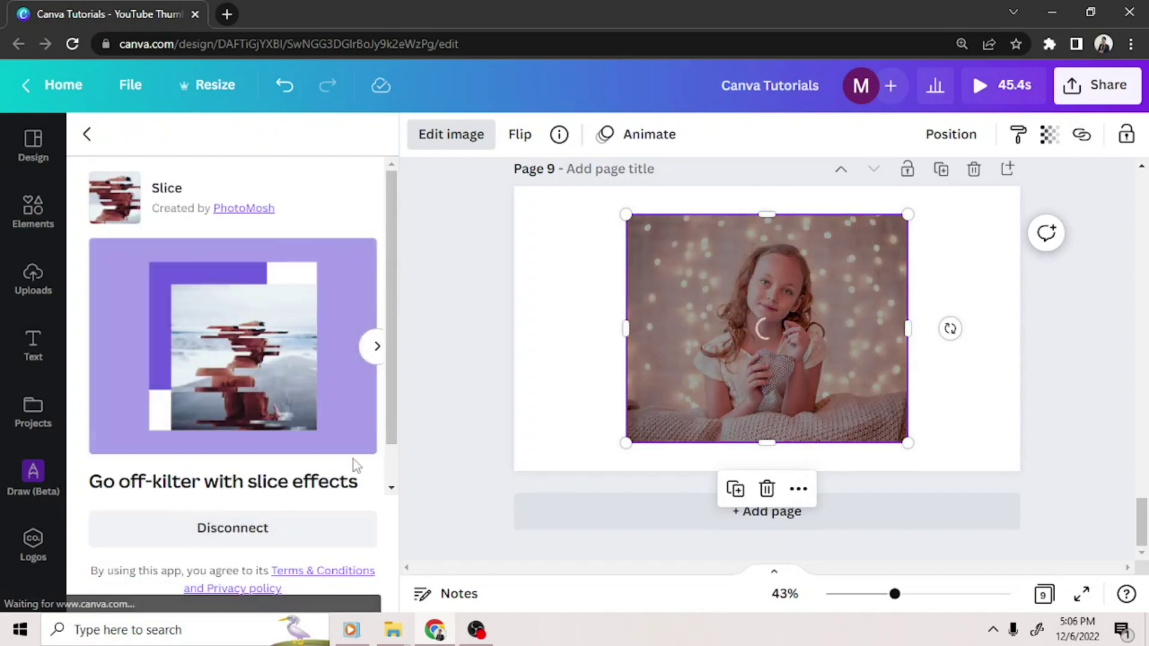
pyautogui.click(245, 344)
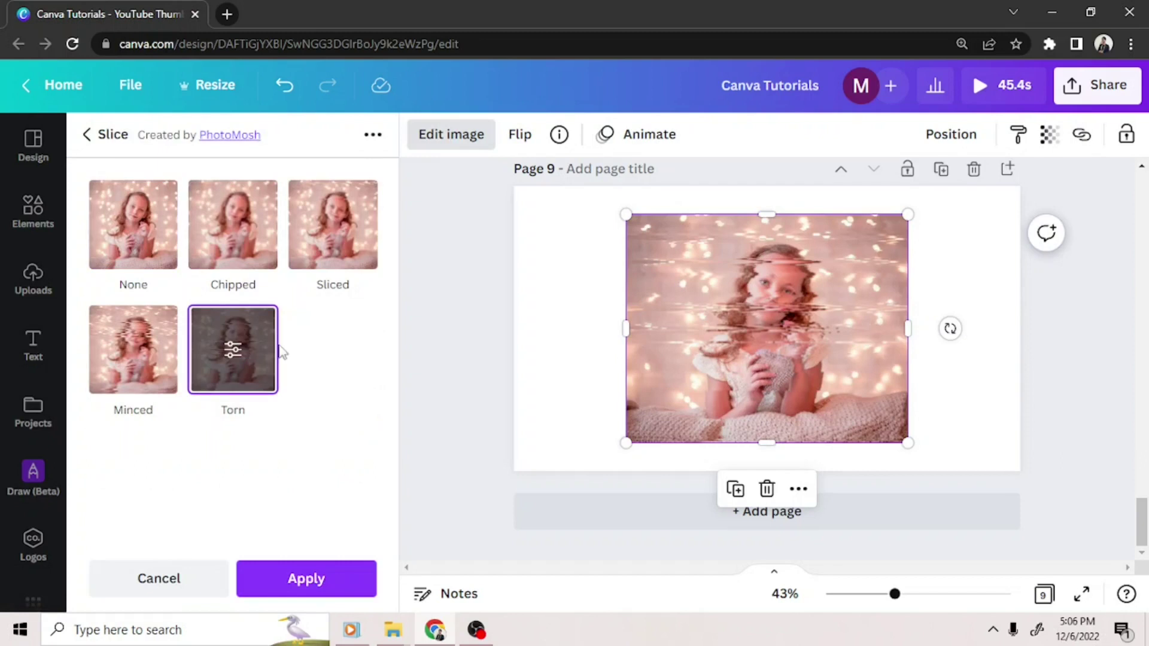
pyautogui.click(87, 135)
pyautogui.hotkey('ctrl', 'z')
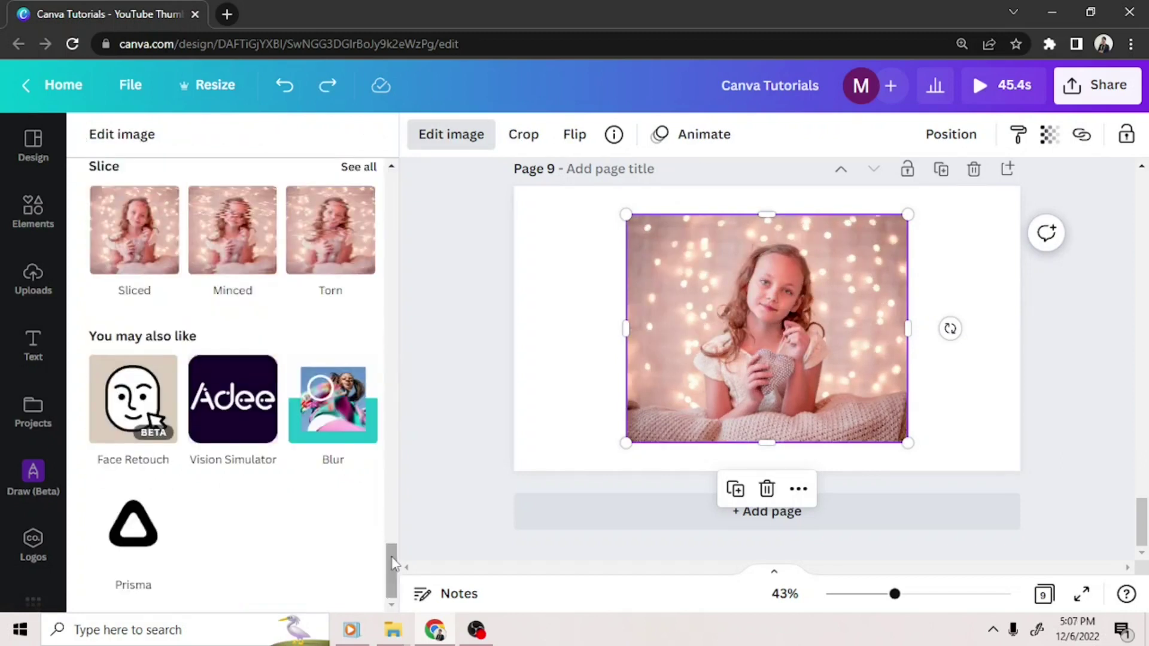
# Connect Vision Simulator and preview its Achromatomaly and Tritanopia filters on the photo, then discard them
pyautogui.click(249, 390)
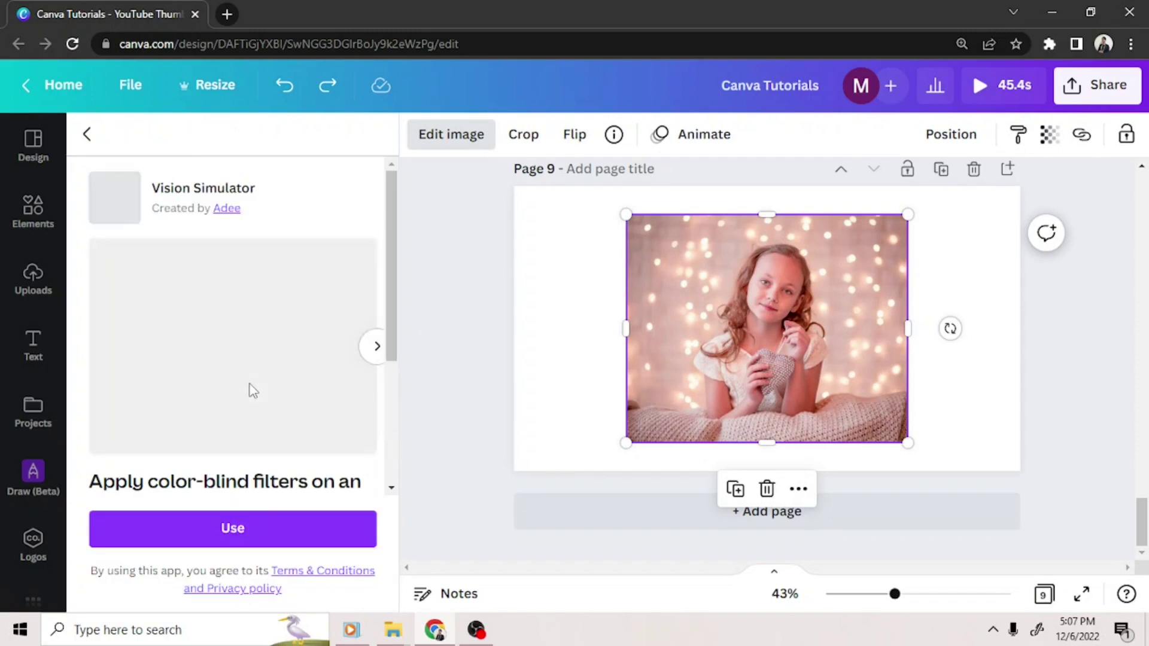
pyautogui.click(263, 515)
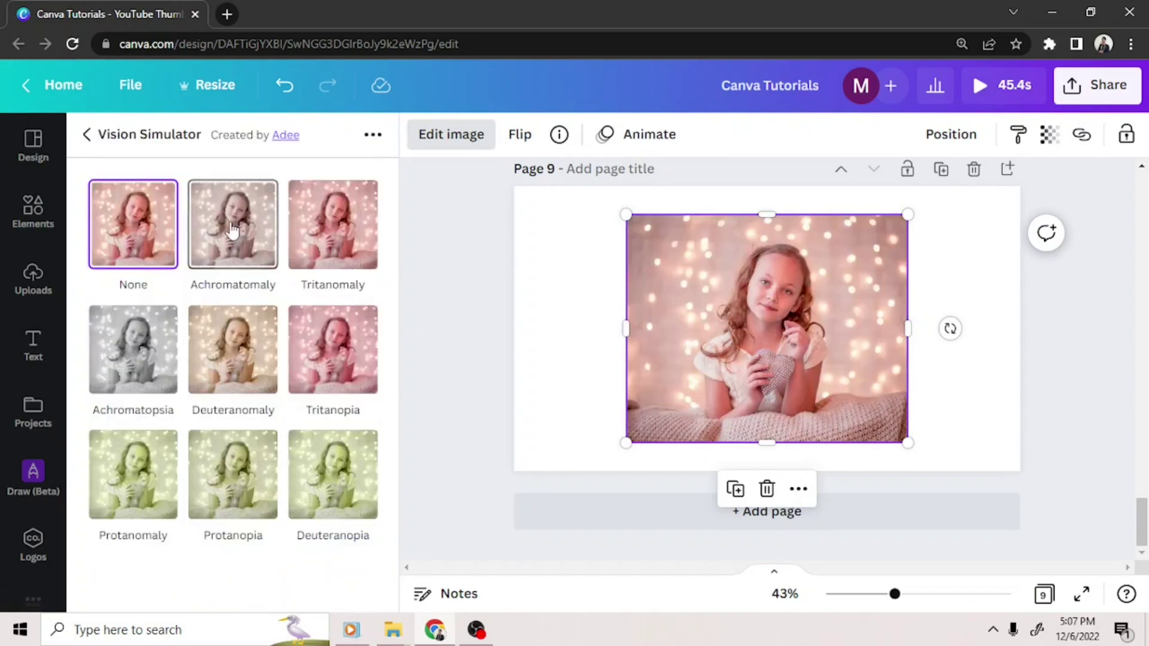
pyautogui.click(240, 268)
pyautogui.click(320, 389)
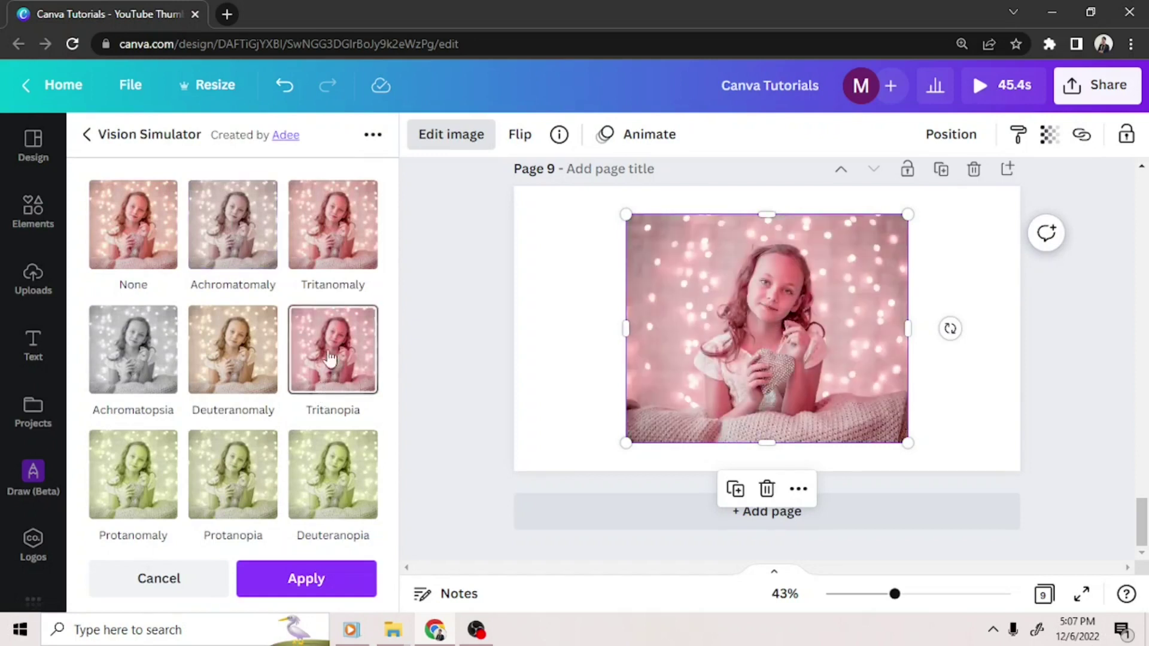
pyautogui.press('Escape')
# Try the Blur app on the photo, undo the blur, and return to the image effects list
pyautogui.scroll(-1, 378, 533)
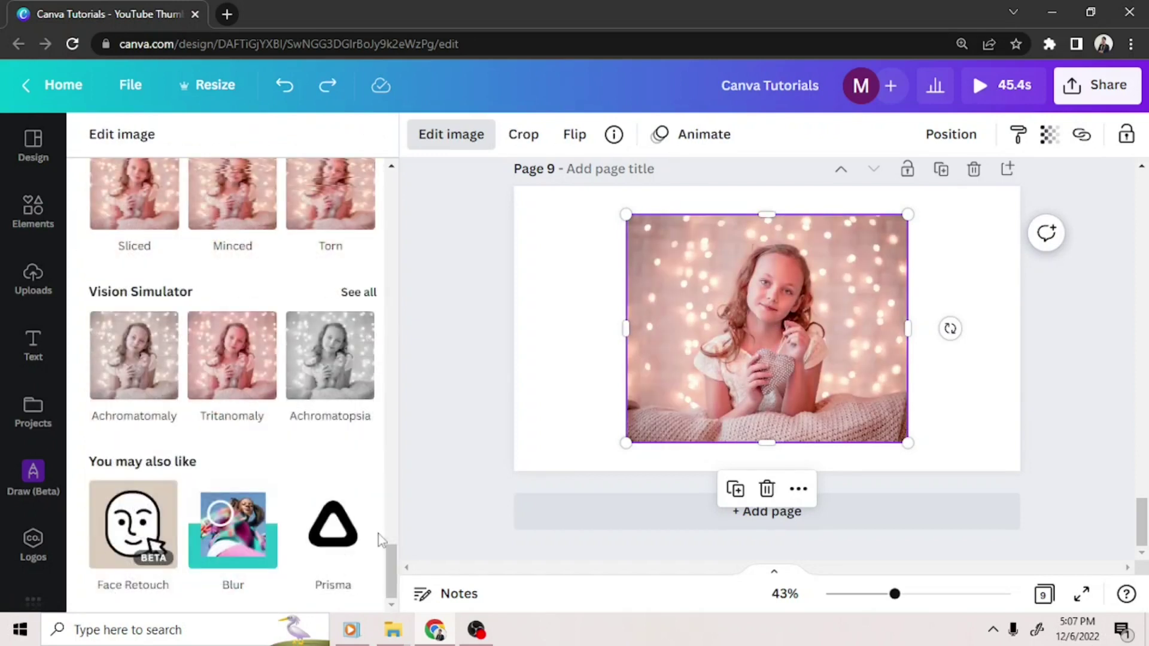
pyautogui.click(217, 536)
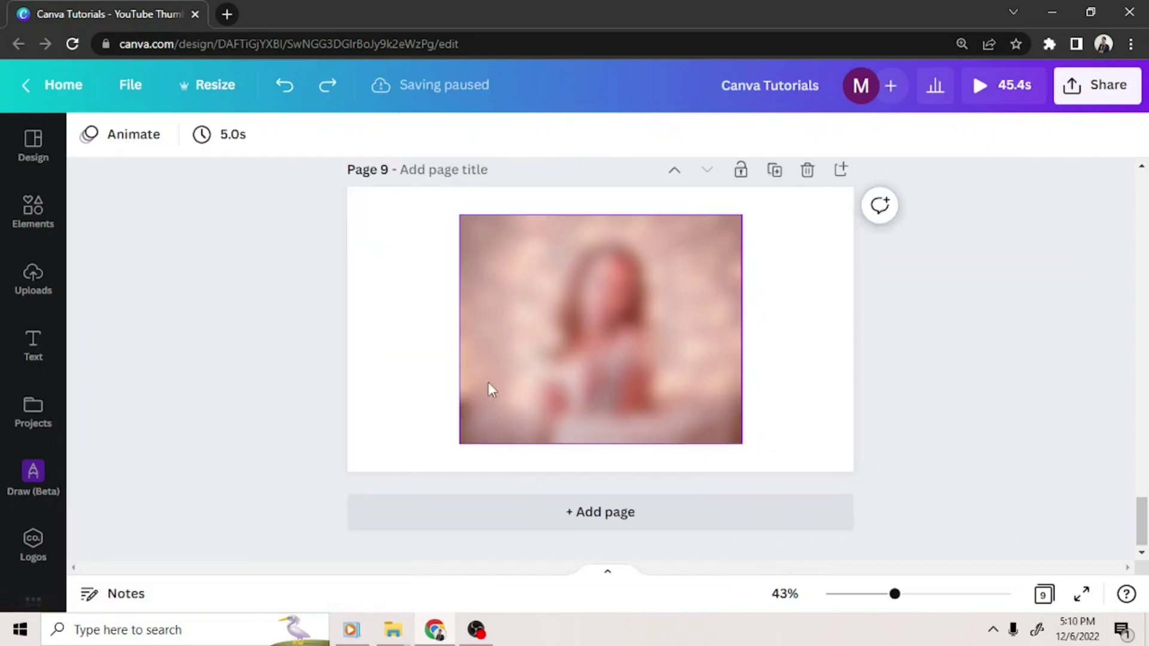
pyautogui.hotkey('ctrl', 'z')
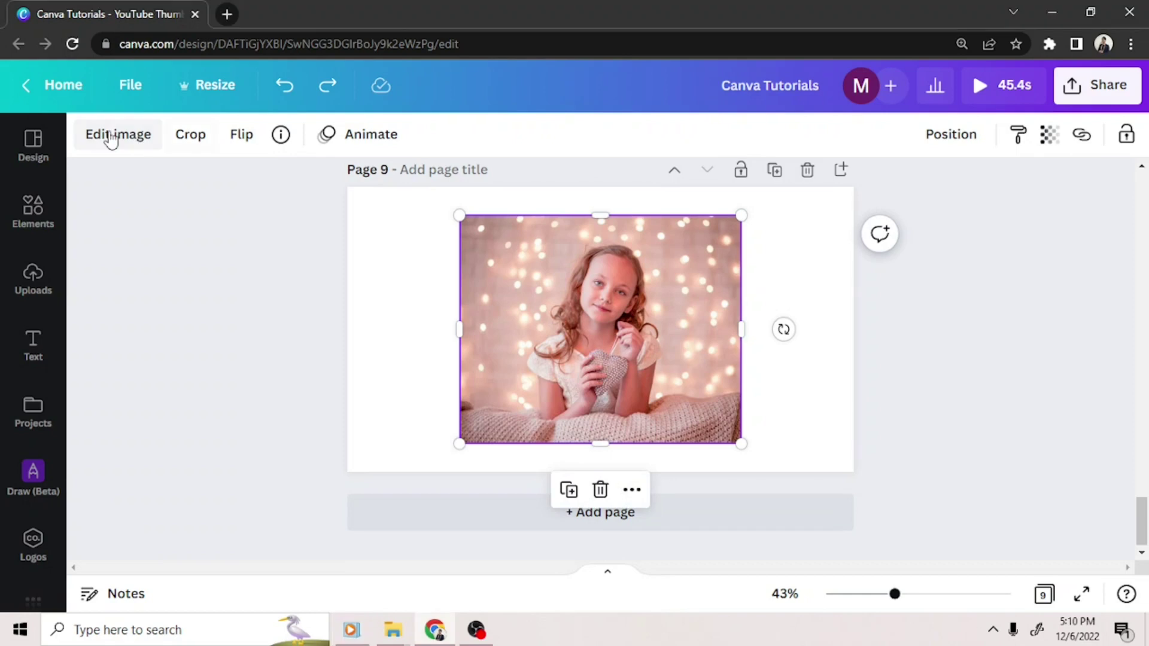
pyautogui.click(111, 136)
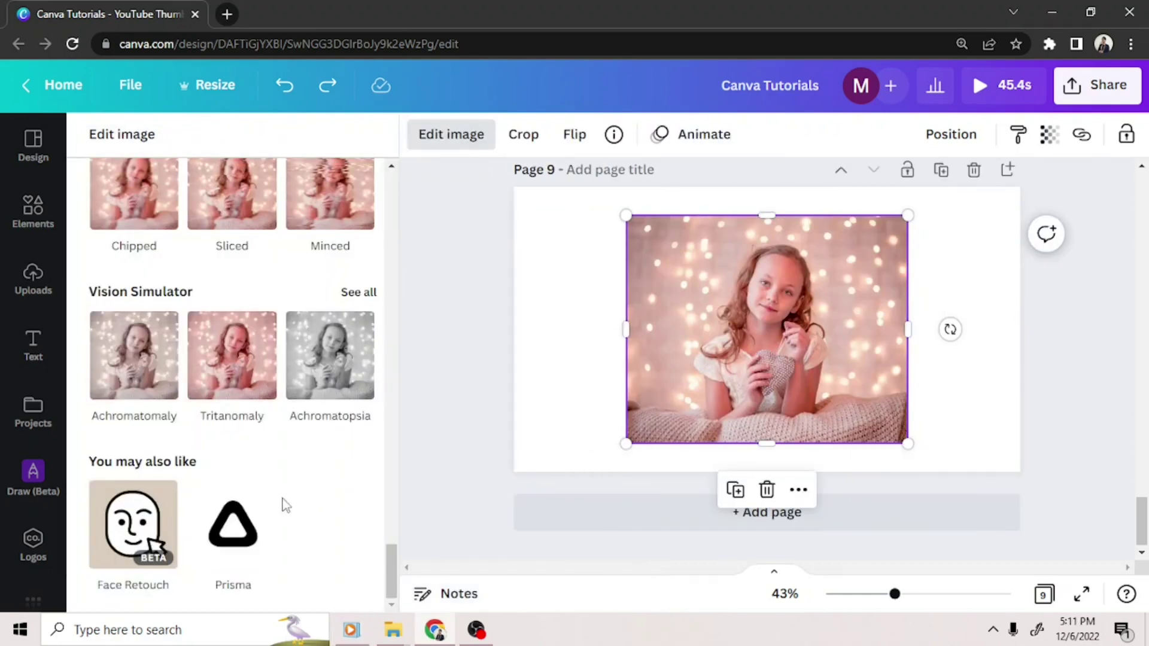
# Connect the Prisma app and apply its Camelcade preset to the girl's photo
pyautogui.click(243, 520)
pyautogui.click(243, 527)
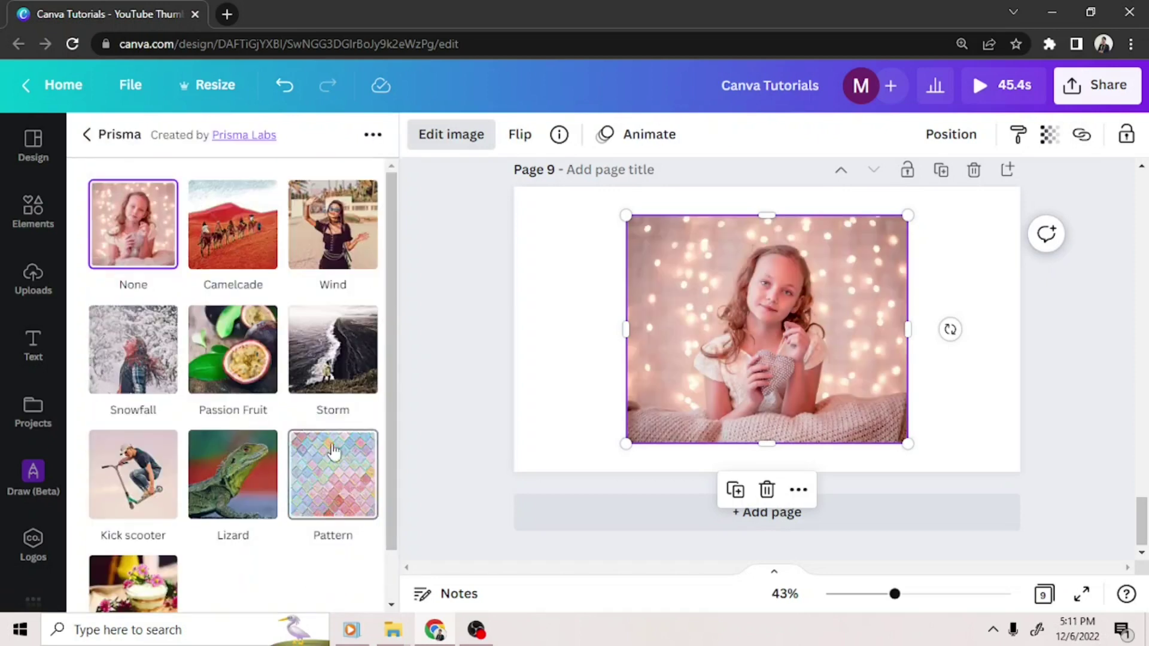
pyautogui.click(250, 266)
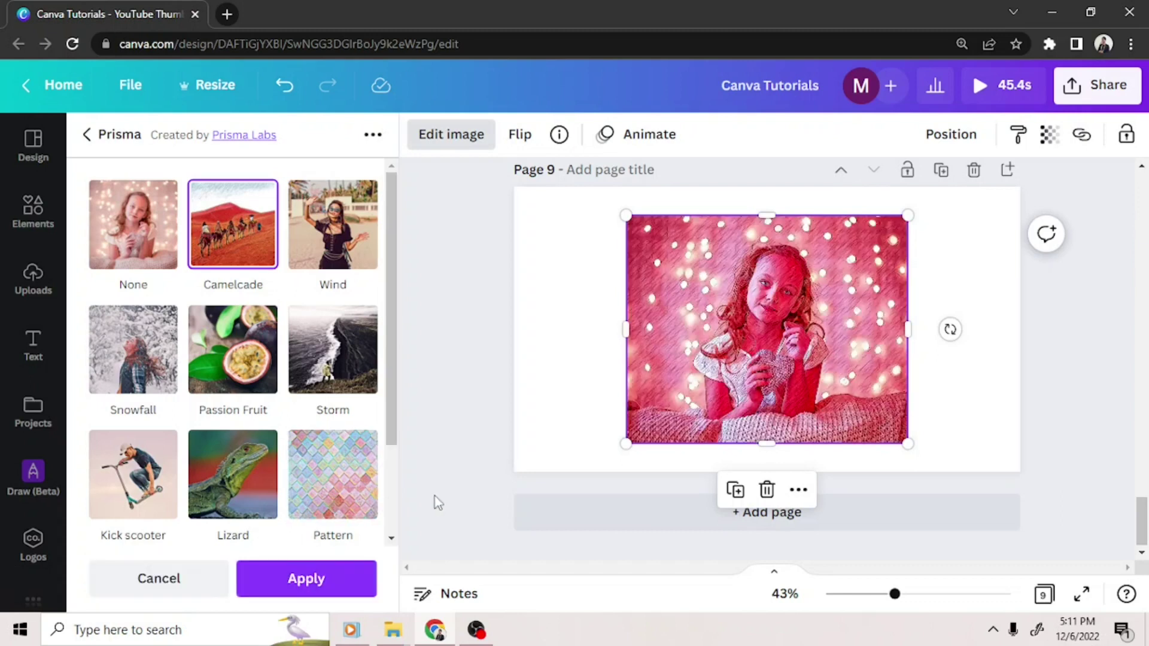
pyautogui.click(306, 580)
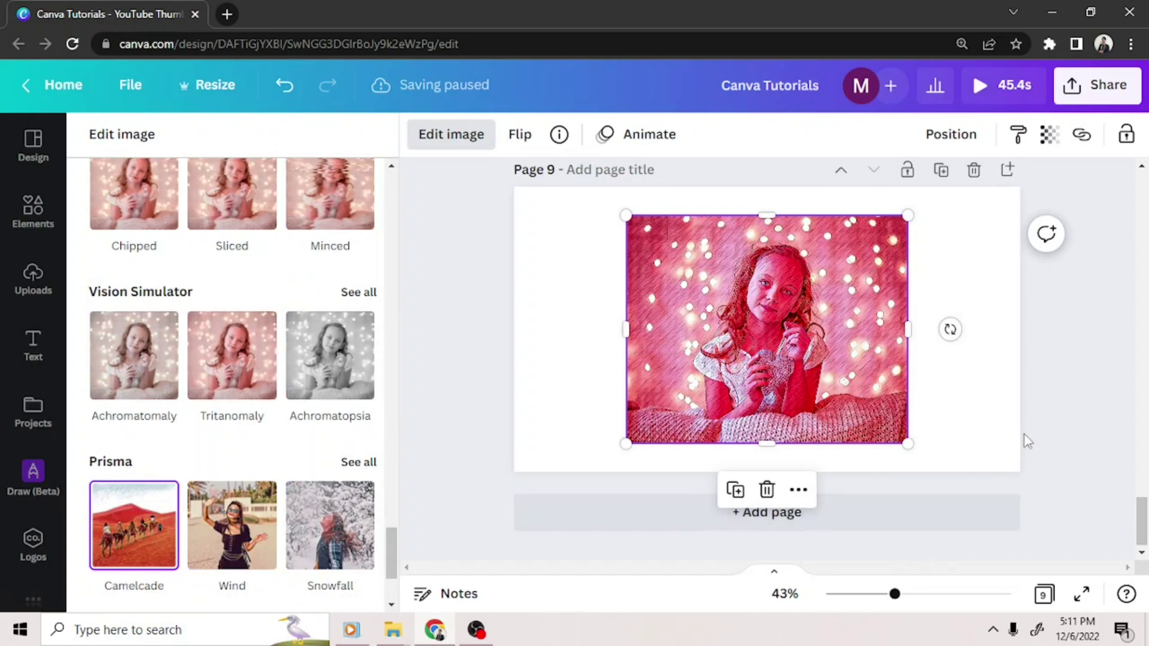
# Click the empty canvas to close the effects panel and deselect the Camelcade-styled photo
pyautogui.click(1050, 389)
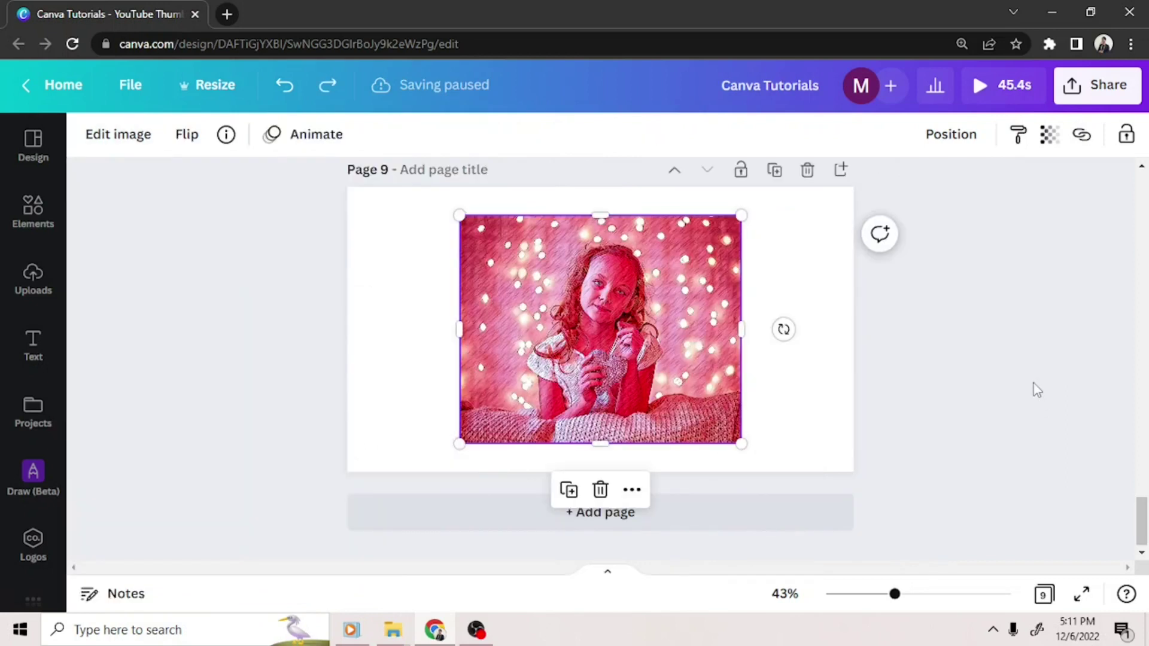